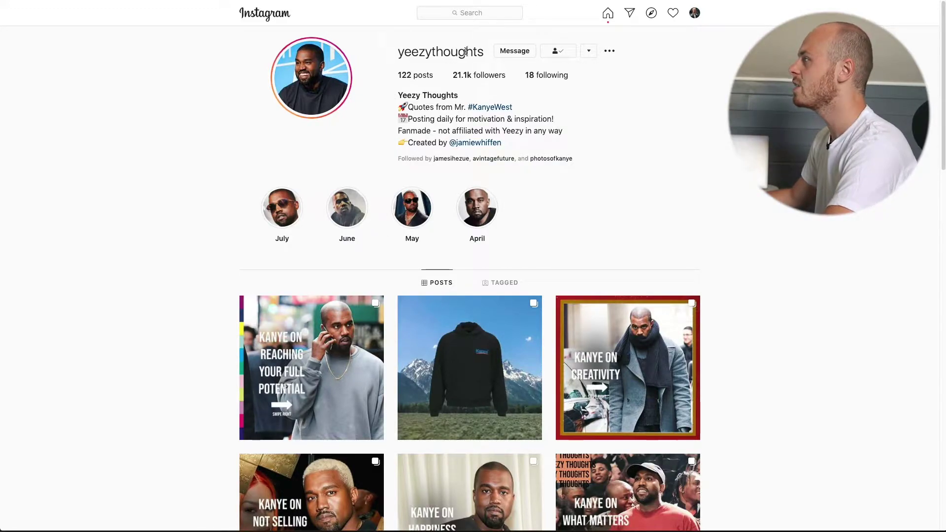
- Examine the yeezythoughts profile's post and follower figures and view its newest post, about reaching your full potential
double_click(400, 76)
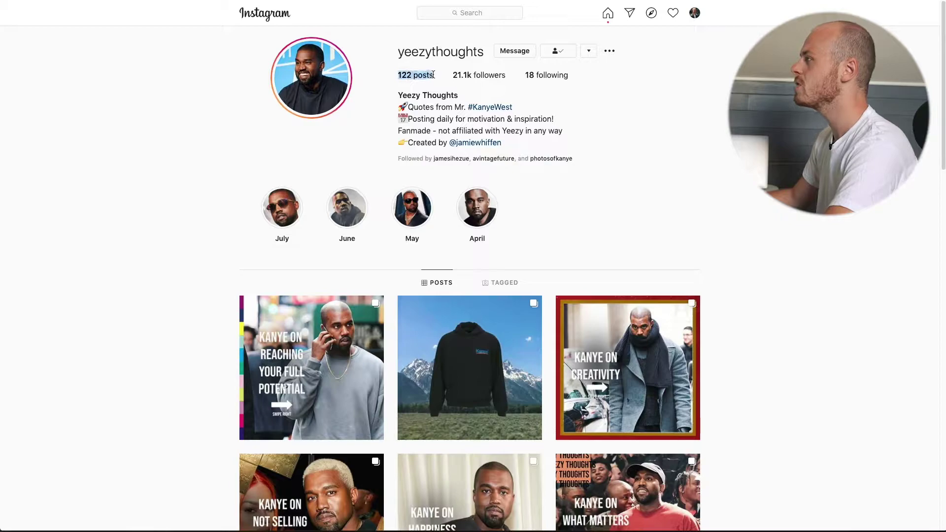
drag(433, 74, 493, 75)
click(434, 75)
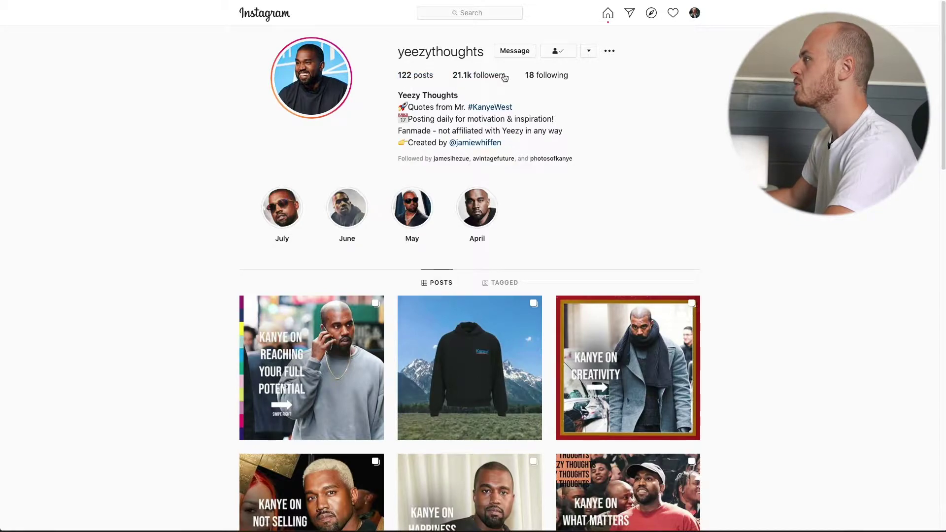
click(306, 360)
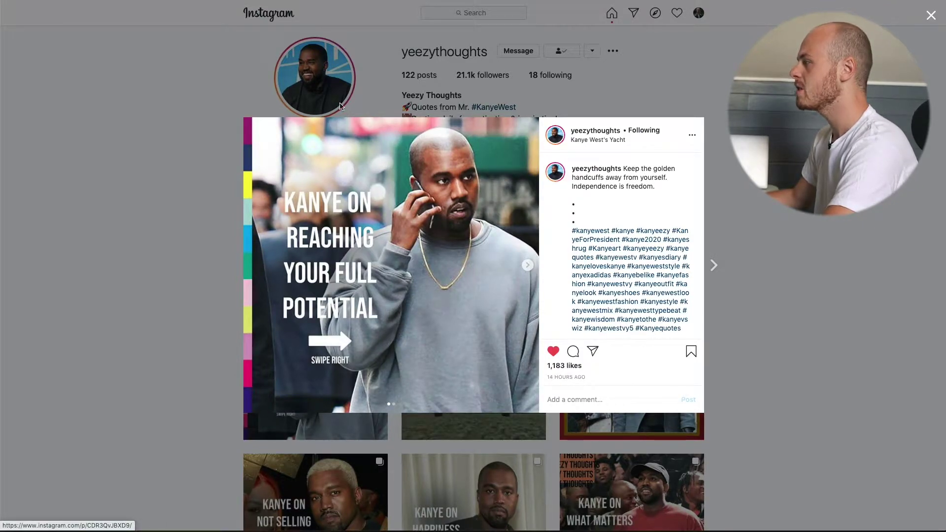
key(Escape)
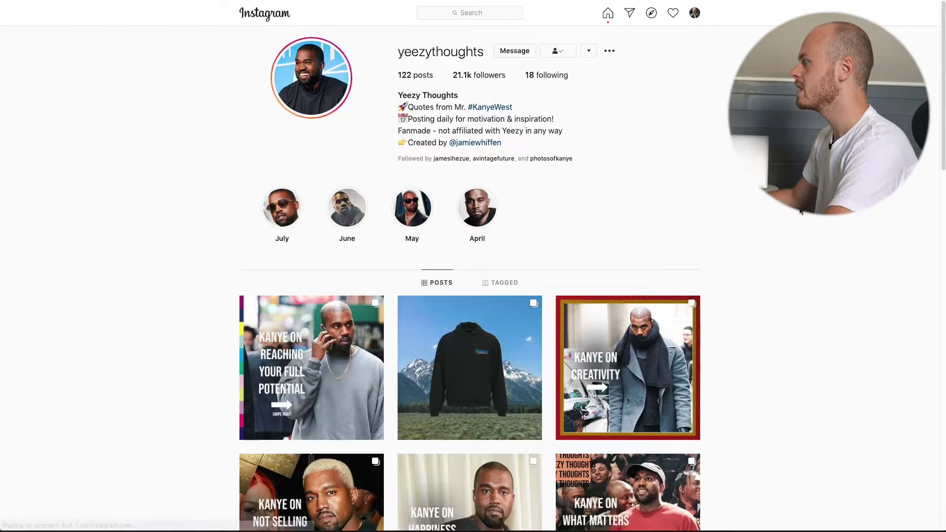
- Browse the profile's post grid and view the daily quote slide of the "Kanye on not holding back" post
scroll(670, 240, down, 9)
scroll(671, 240, down, 15)
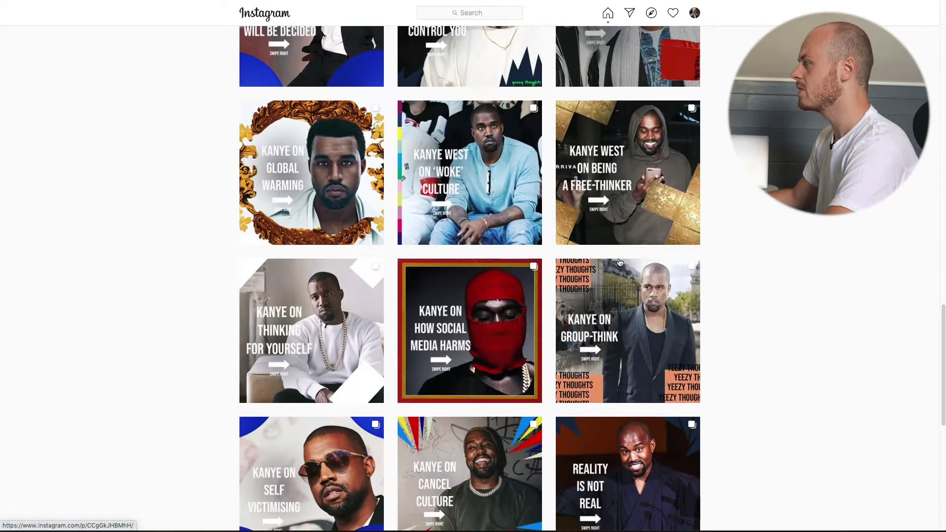
scroll(616, 266, up, 15)
scroll(586, 278, up, 4)
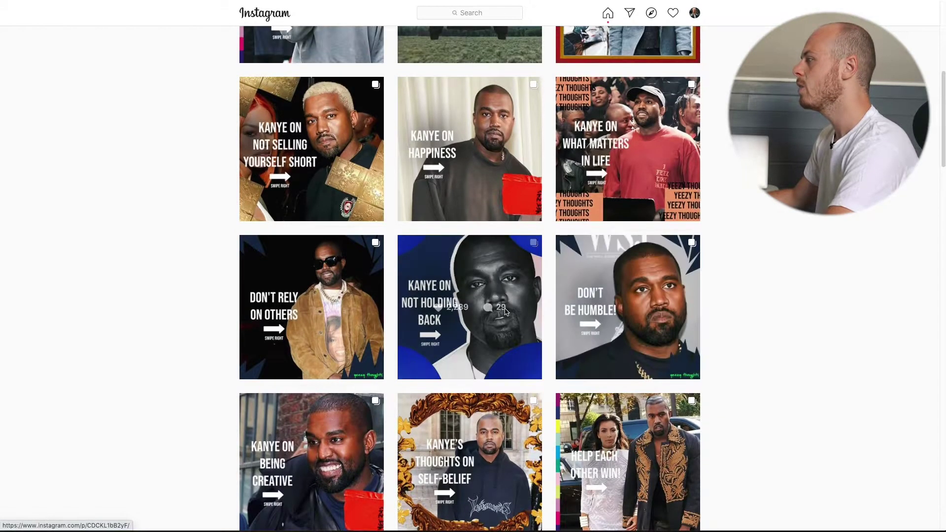
click(505, 311)
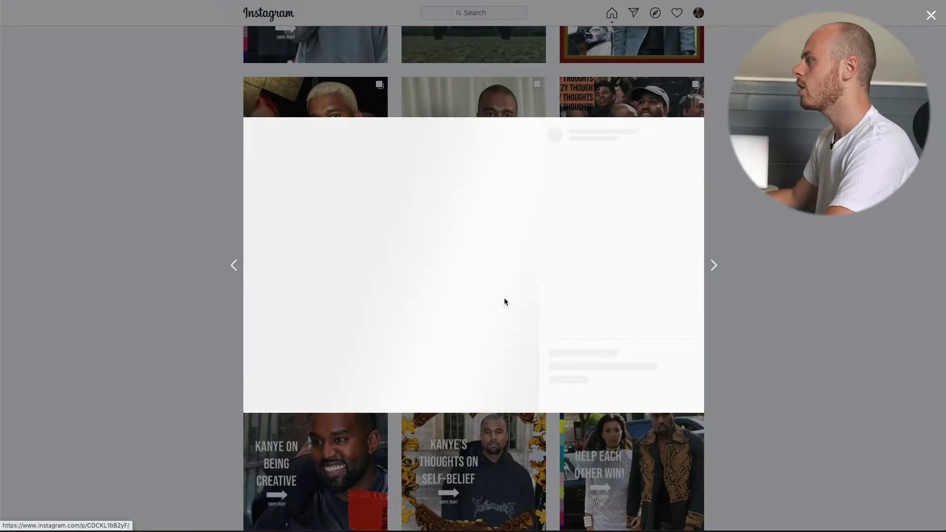
click(527, 265)
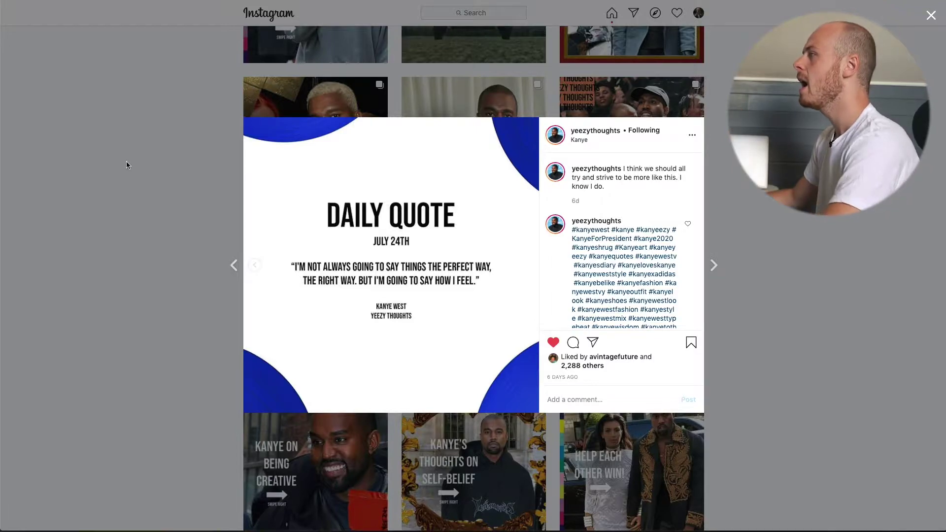
click(151, 185)
scroll(153, 183, down, 15)
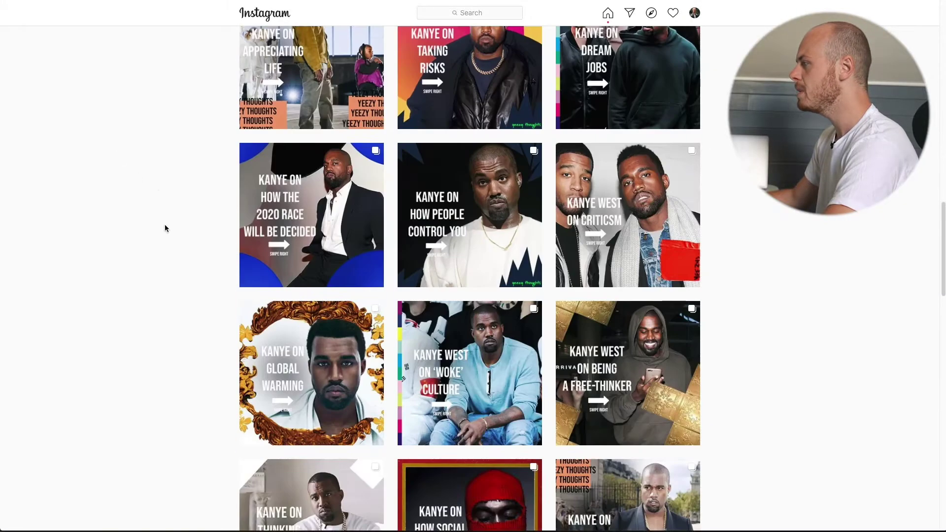
scroll(168, 232, up, 13)
scroll(173, 248, up, 10)
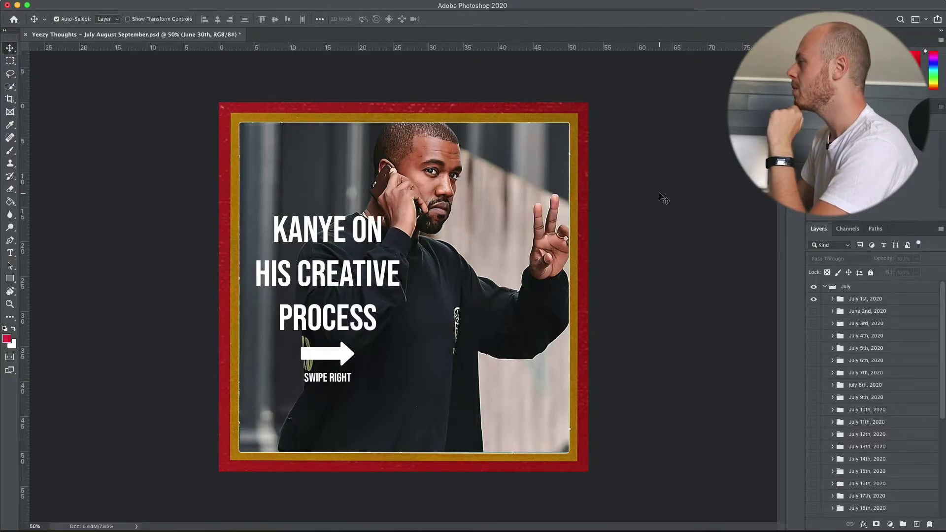
- Switch to Photoshop and examine the monthly groups and the daily folders inside the July group
click(824, 287)
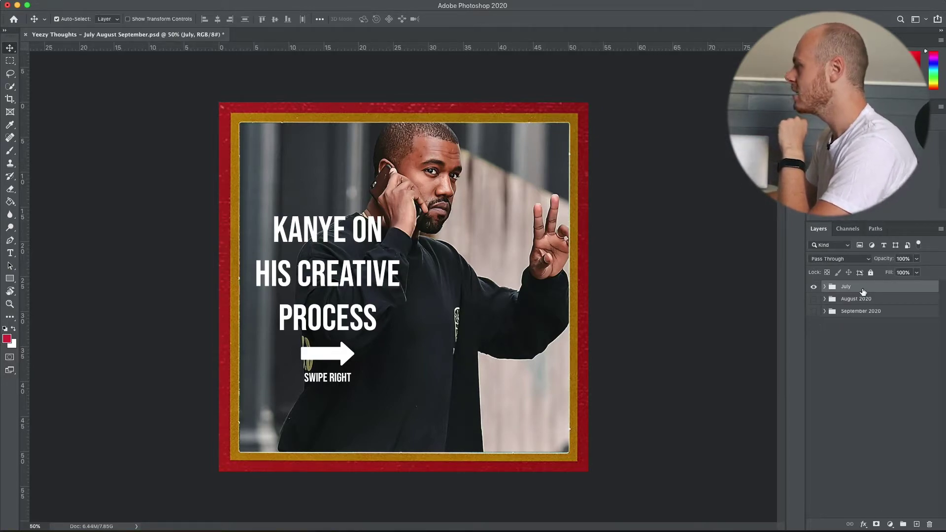
click(825, 287)
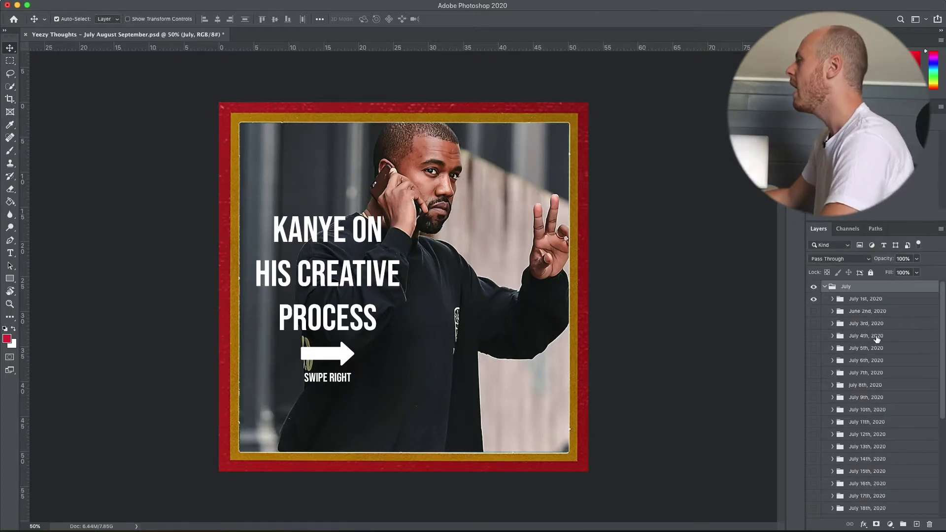
scroll(862, 336, down, 2)
scroll(862, 336, down, 6)
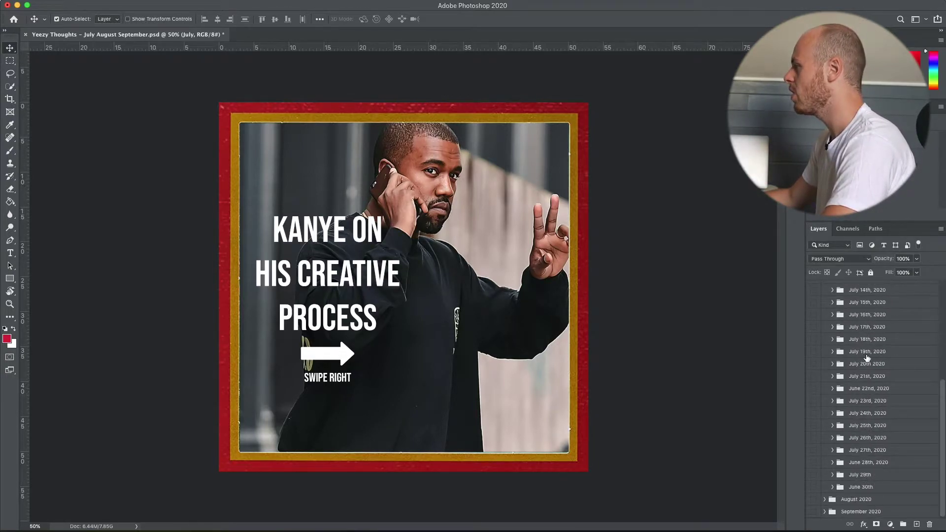
scroll(863, 345, up, 7)
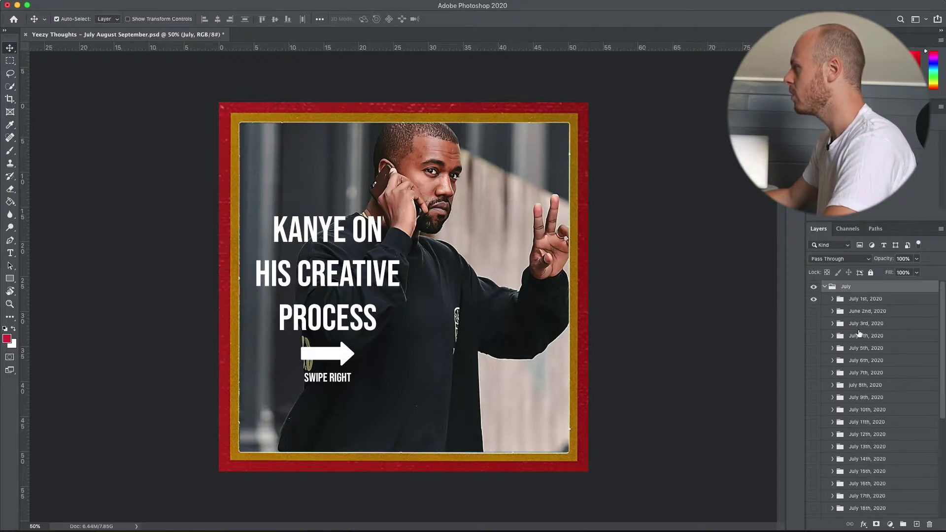
- Preview the early July post designs one by one by switching folder visibility, ending with only July 1st, 2020 shown
click(814, 303)
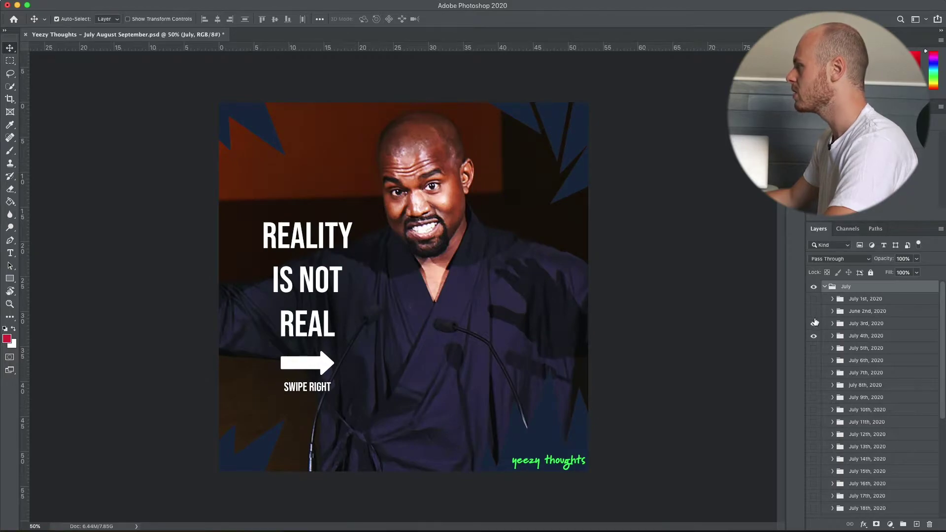
click(814, 323)
click(814, 324)
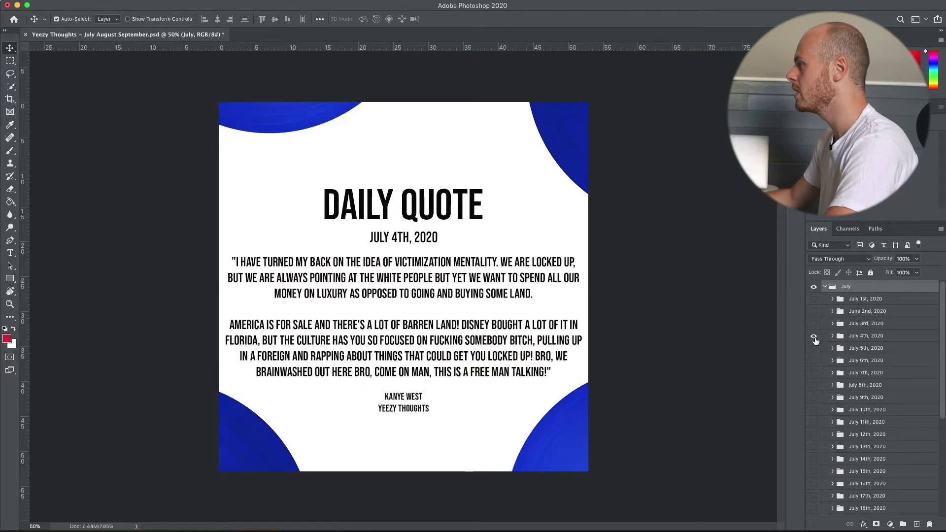
click(814, 337)
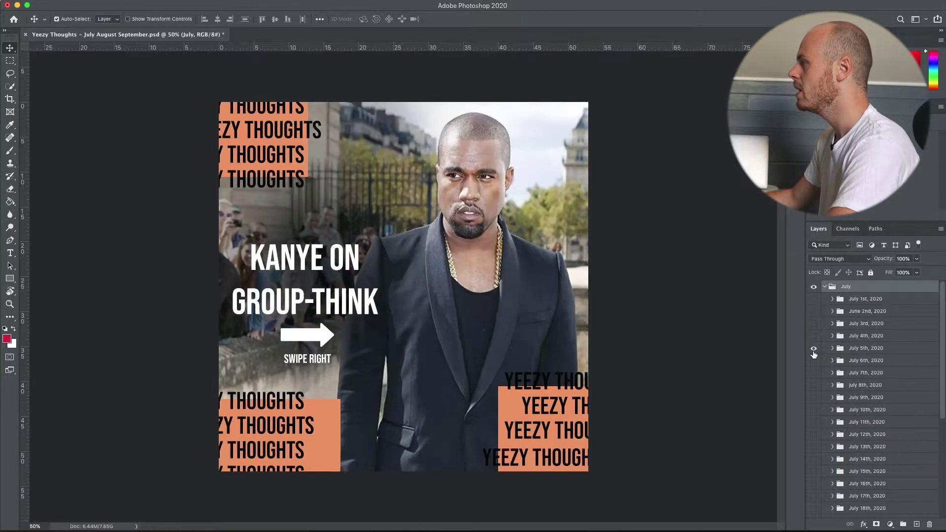
click(814, 348)
click(814, 299)
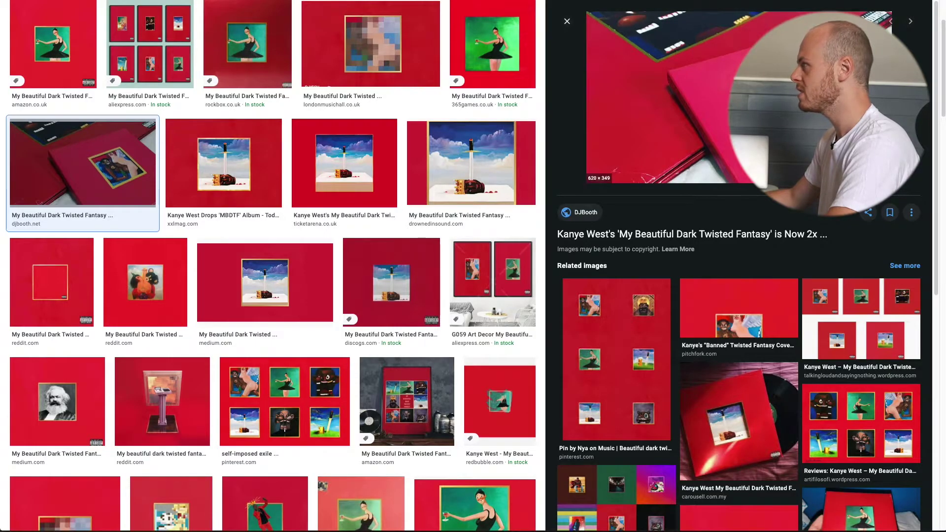
- Switch to the browser's image results for "my beautiful dark twisted fantasy" and view the first album cover
scroll(246, 148, up, 3)
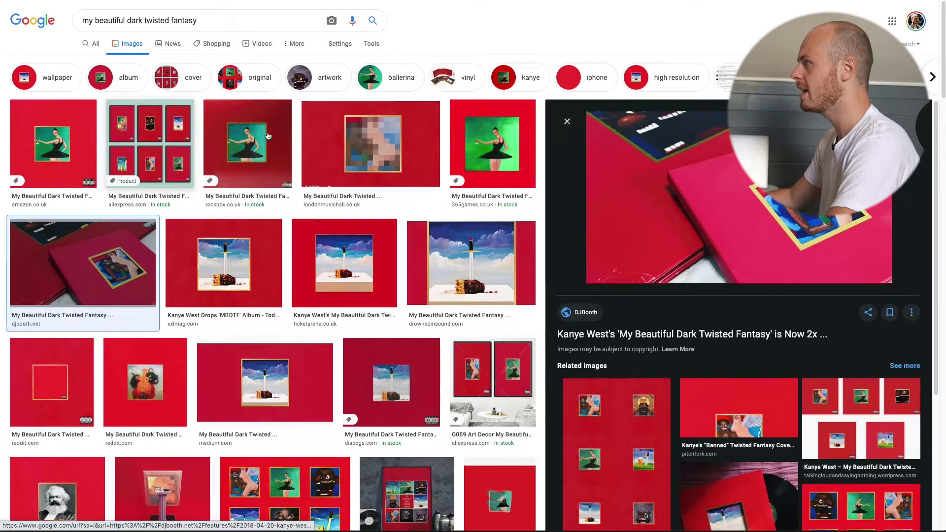
click(53, 142)
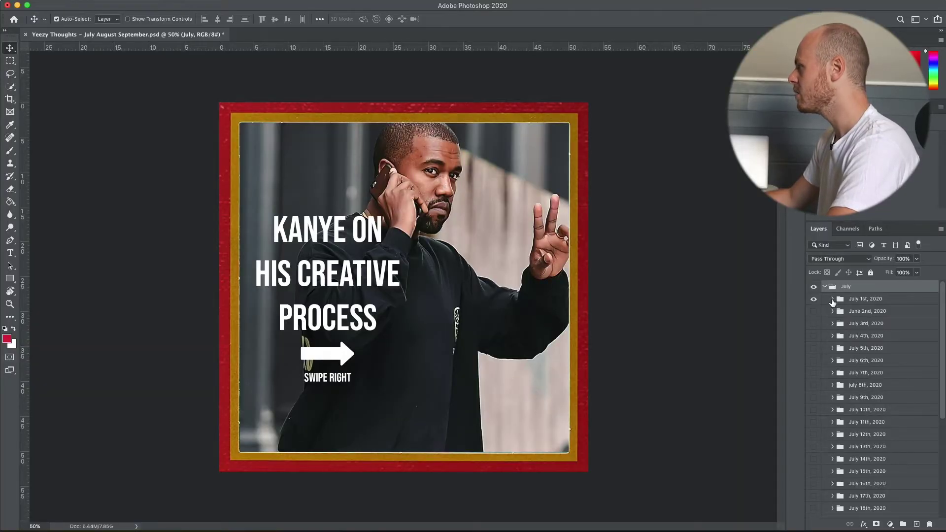
- Switch back to Photoshop, expand the July 1st, 2020 folder's Subject group and hide its frame layer, Layer 25
click(833, 300)
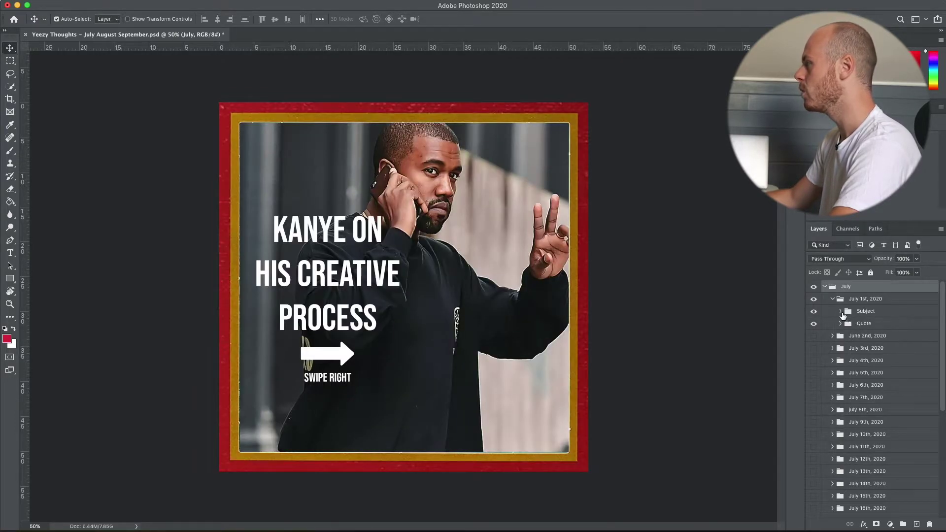
click(841, 311)
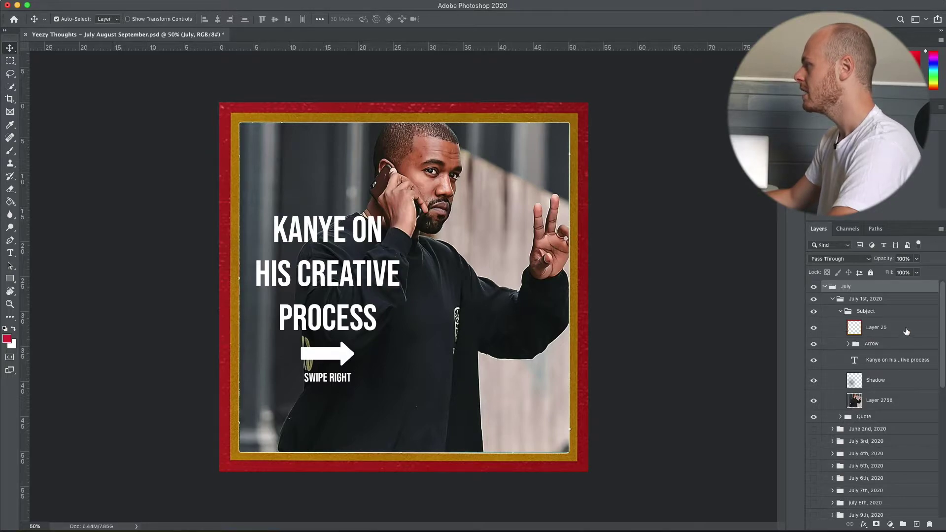
click(889, 333)
click(813, 329)
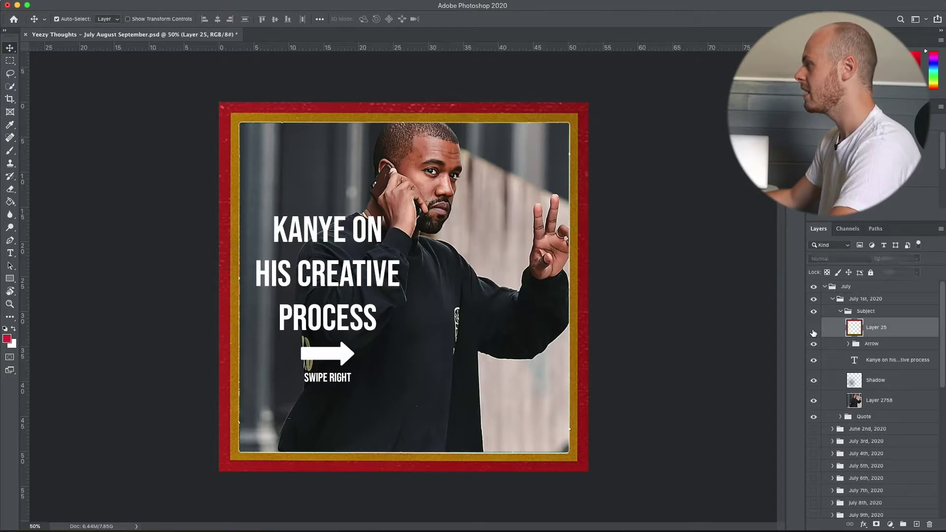
click(814, 328)
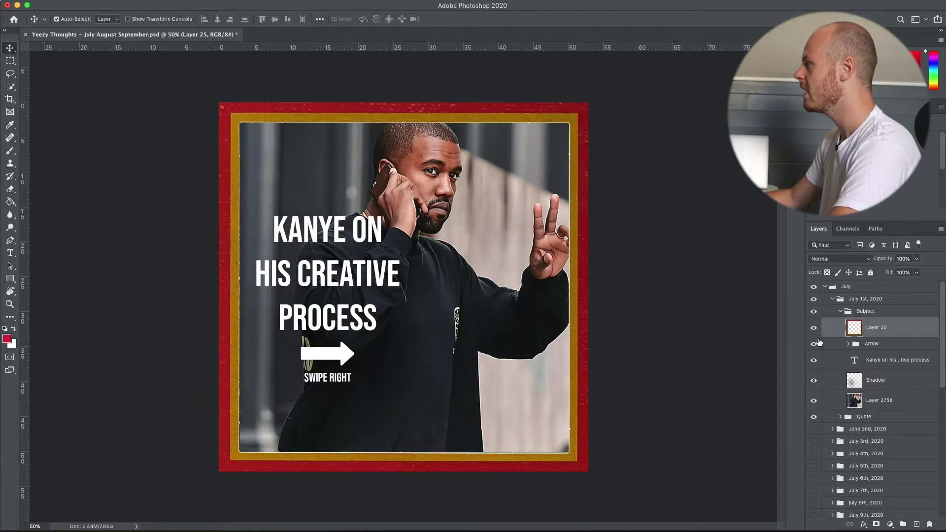
click(813, 329)
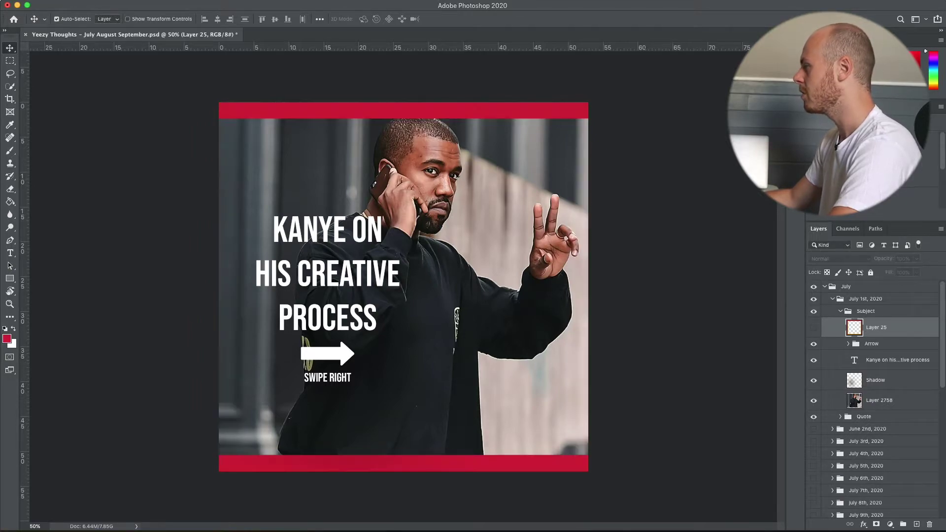
- Expand the Arrow group and toggle its visibility off and on to see what it contributes to the design
click(877, 349)
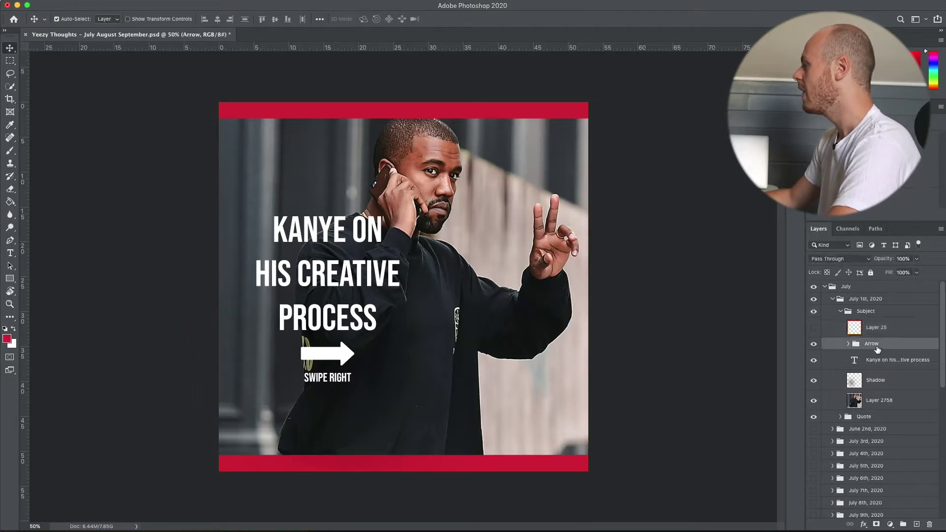
click(848, 344)
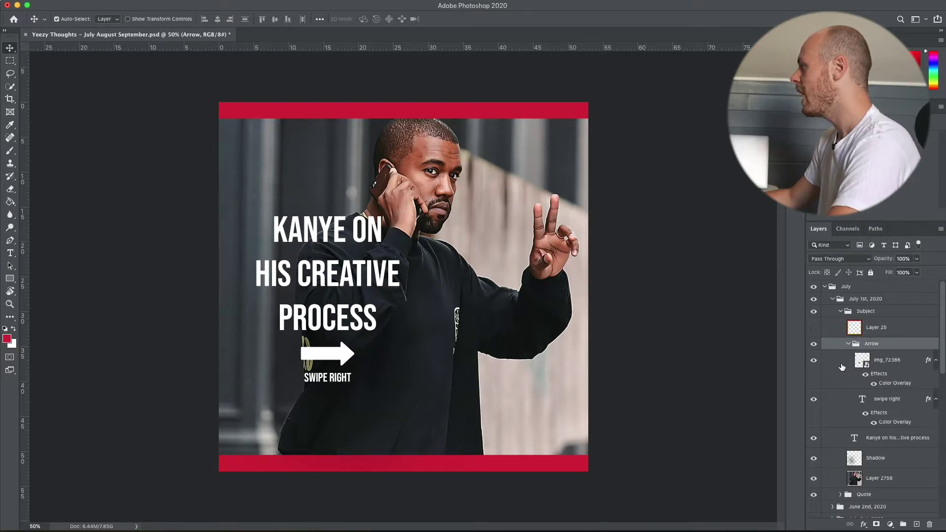
click(814, 344)
click(813, 344)
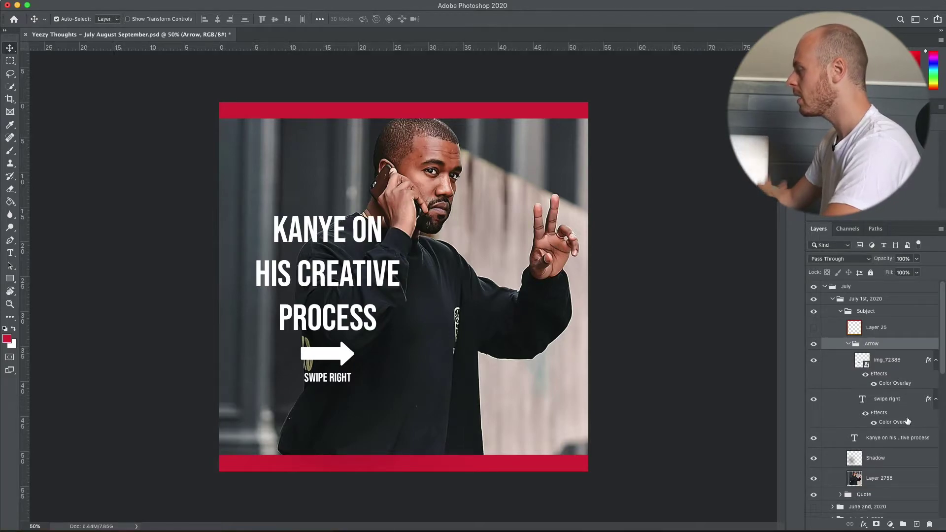
- Compare the arrow layer img_72386 without and with its layer effects, leaving the effects on
click(882, 376)
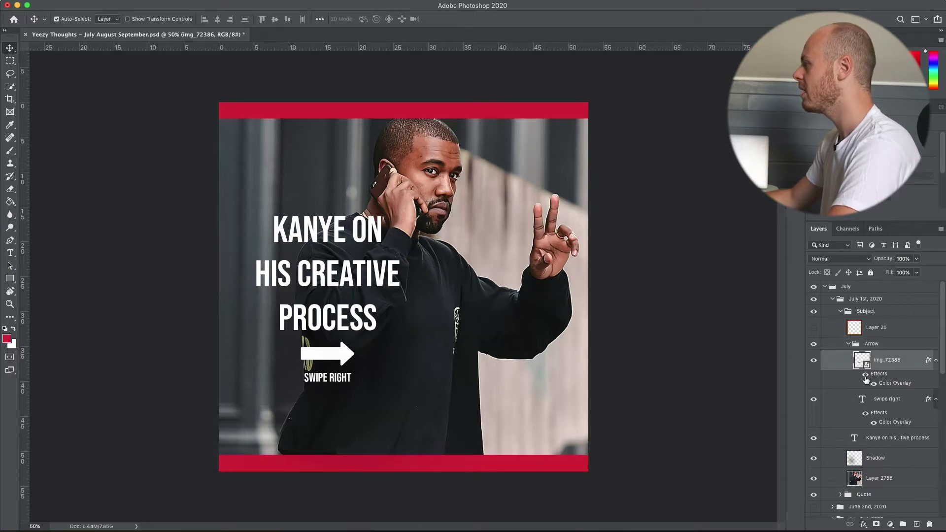
click(865, 375)
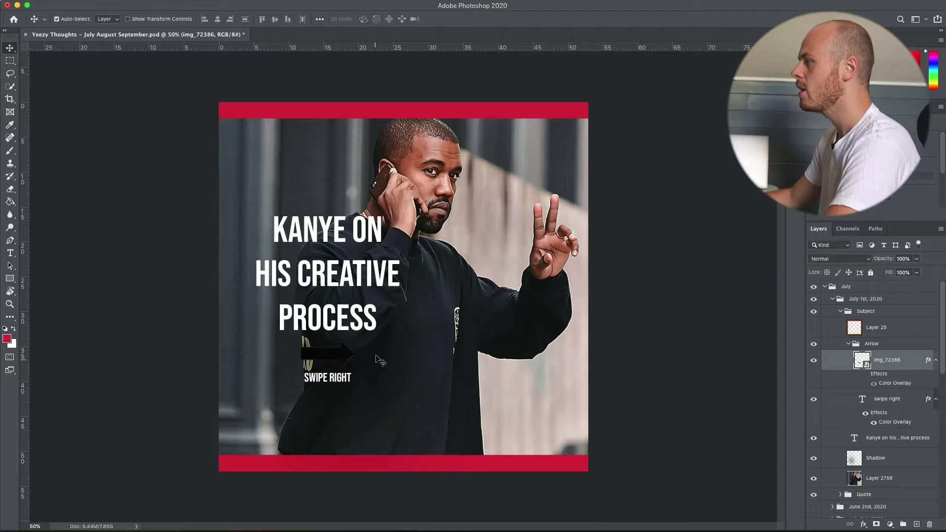
click(866, 375)
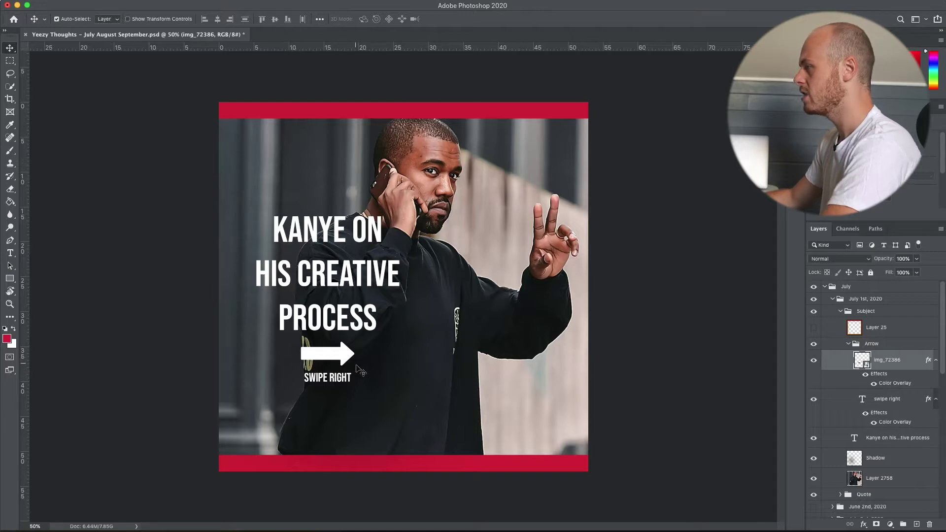
- Try a dark red Color Overlay on the arrow layer img_72386, and undo the colour change
double_click(898, 384)
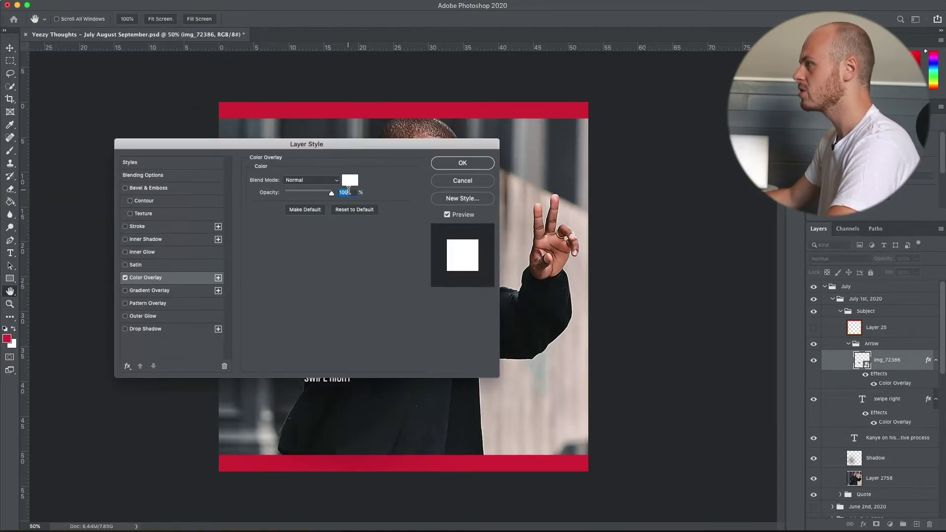
click(350, 178)
click(211, 270)
click(237, 238)
click(338, 203)
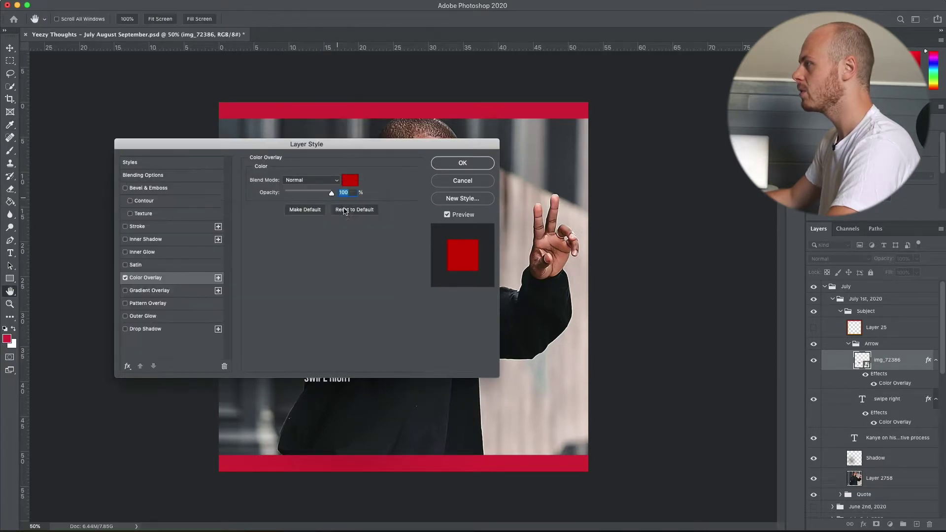
click(446, 166)
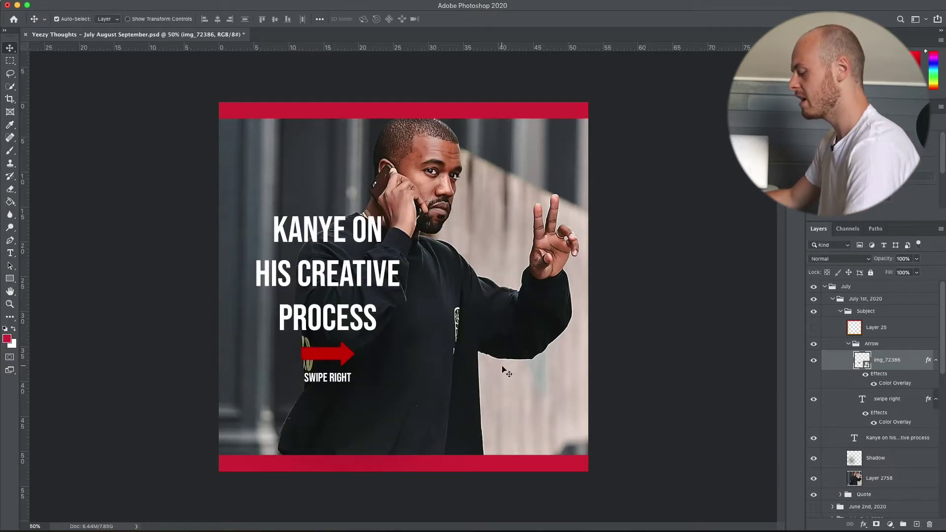
key(super+space)
key(super+z)
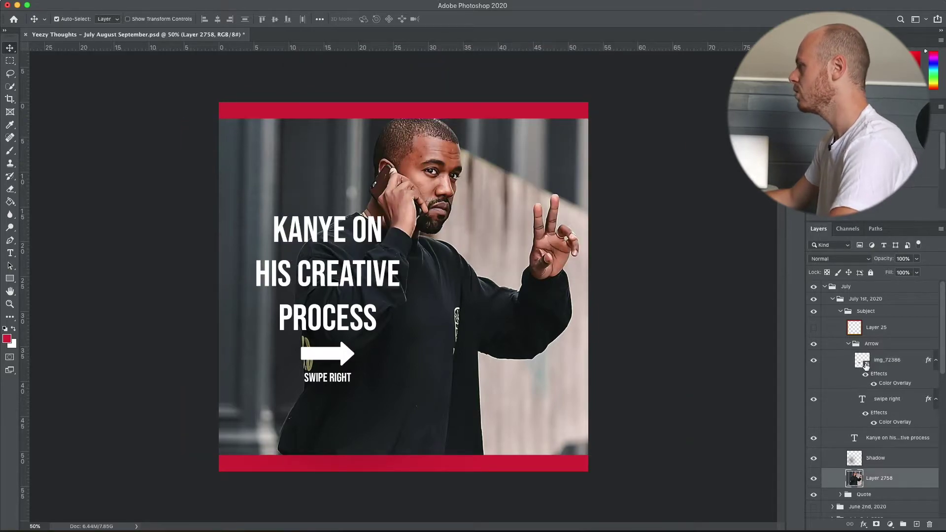
- Collapse the Arrow group, hide it, and toggle the visibility of the "Kanye on his creative process" headline layer
click(889, 361)
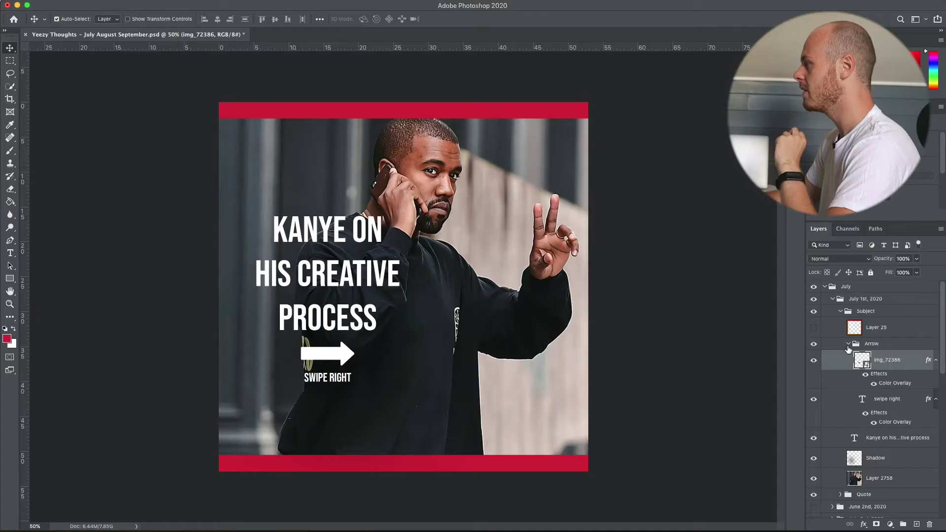
click(847, 344)
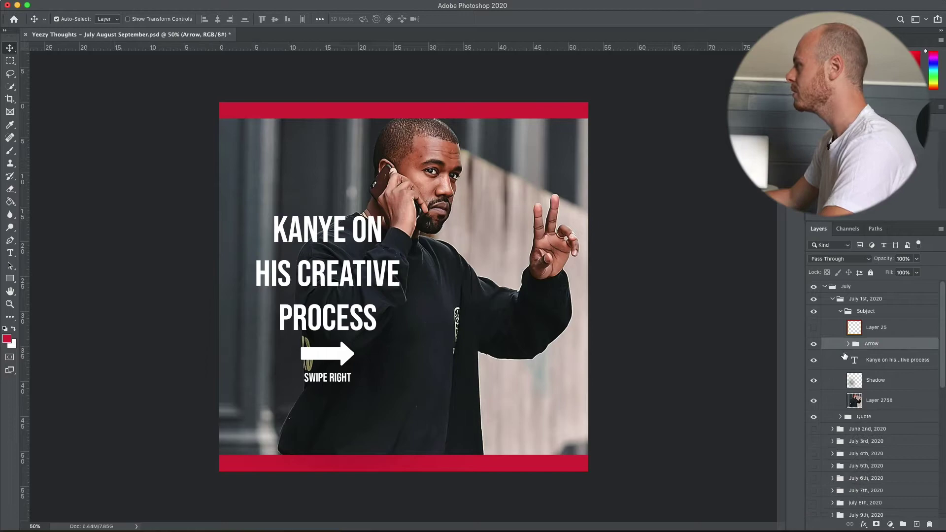
click(814, 344)
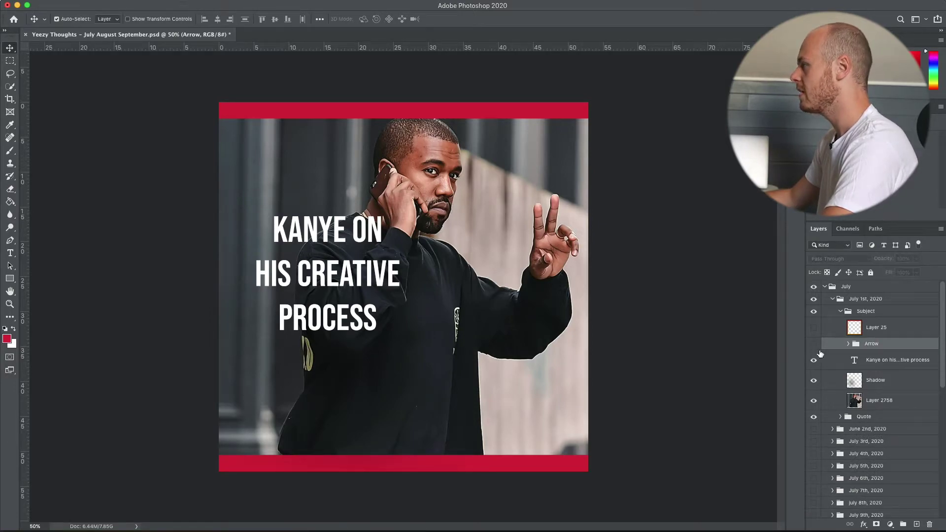
click(814, 363)
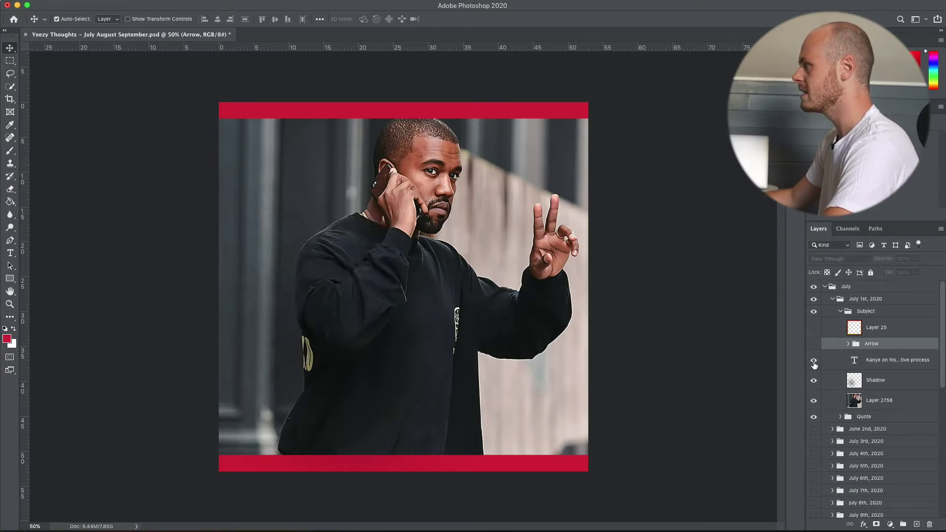
click(814, 364)
click(814, 363)
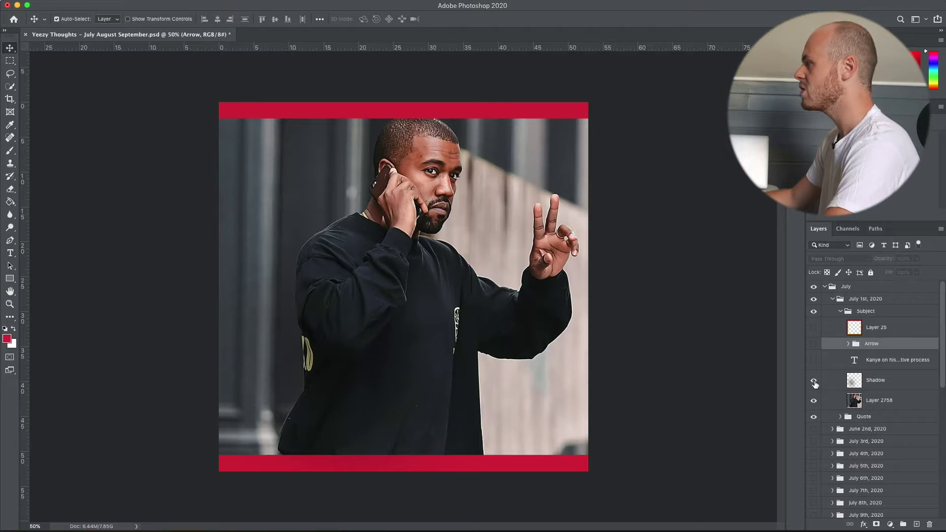
- Compare the photo with and without the Shadow layer, both without and with the headline text showing
click(814, 383)
click(814, 384)
click(815, 384)
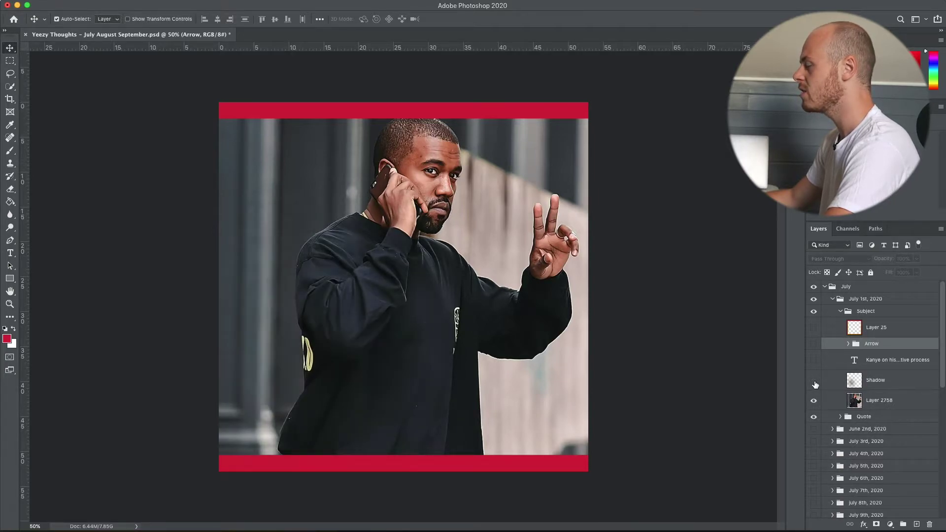
click(815, 383)
click(814, 362)
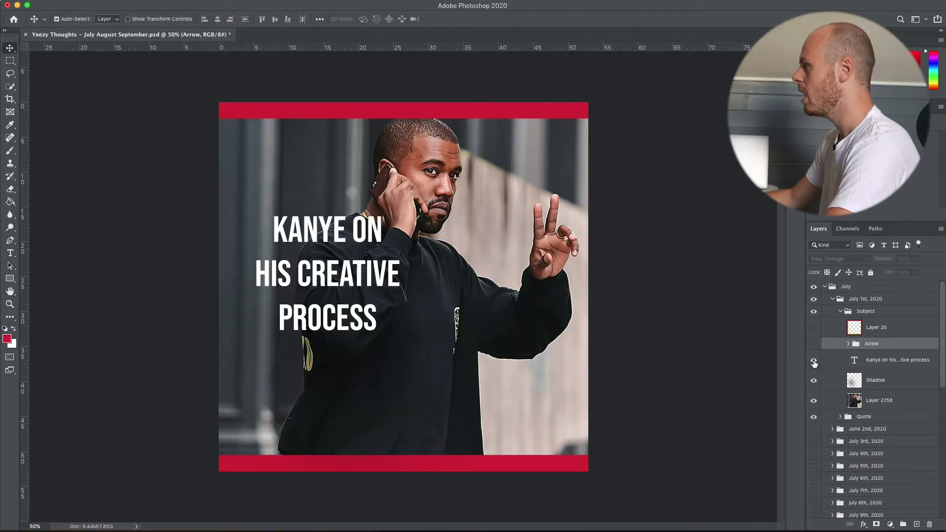
click(814, 383)
click(814, 384)
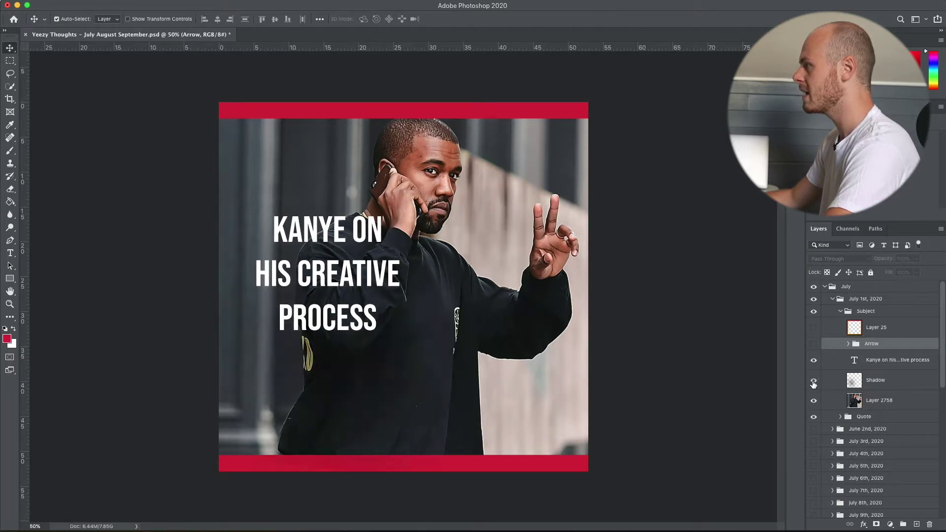
click(814, 383)
click(814, 383)
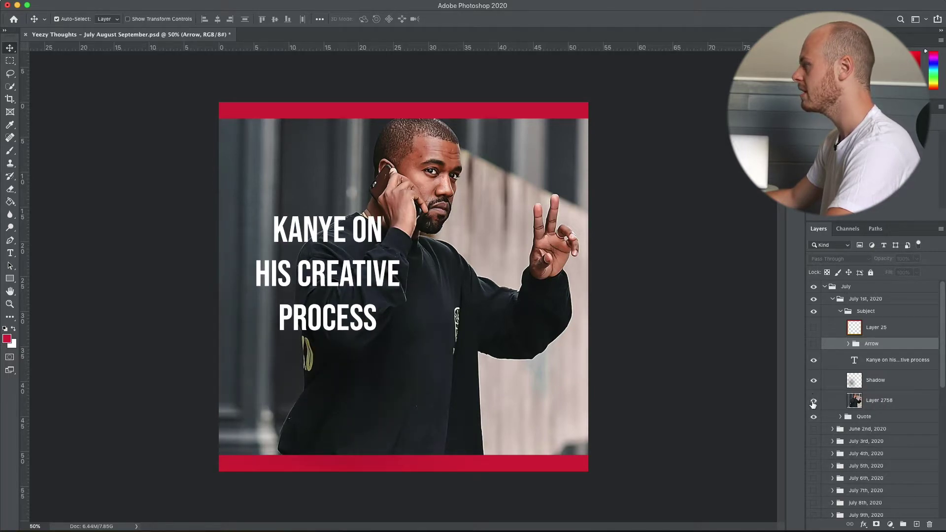
- Hide the Shadow layer, the headline, the photo Layer 2758 and the Quote group to empty the canvas
click(814, 381)
click(814, 360)
click(814, 401)
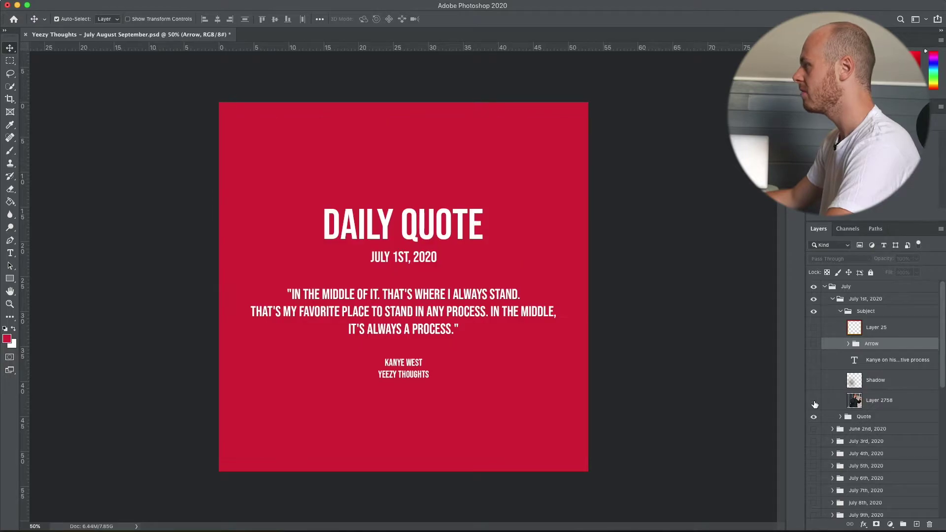
click(814, 401)
click(814, 416)
click(814, 401)
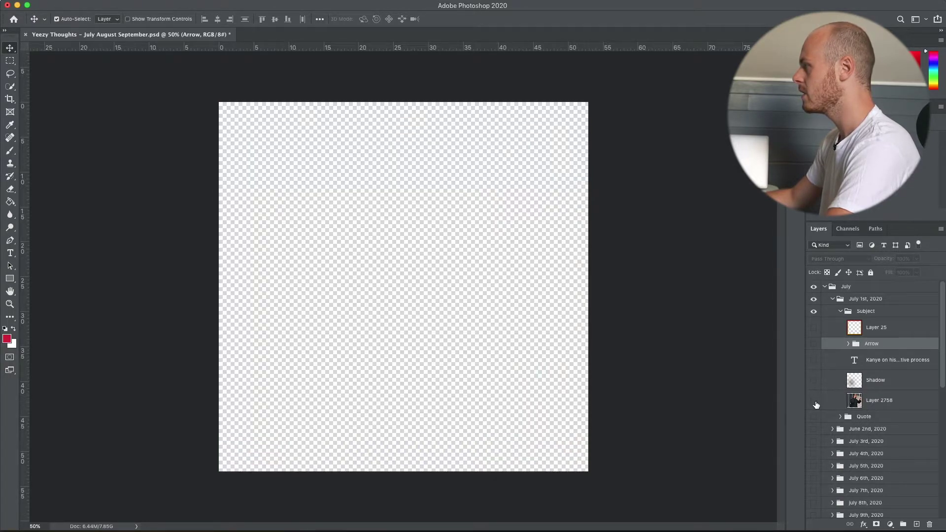
- Rebuild the cover by showing Layer 2758, Shadow, the headline, Arrow and the Layer 25 frame, and collapse the Subject group
click(814, 401)
click(814, 380)
click(814, 361)
click(814, 344)
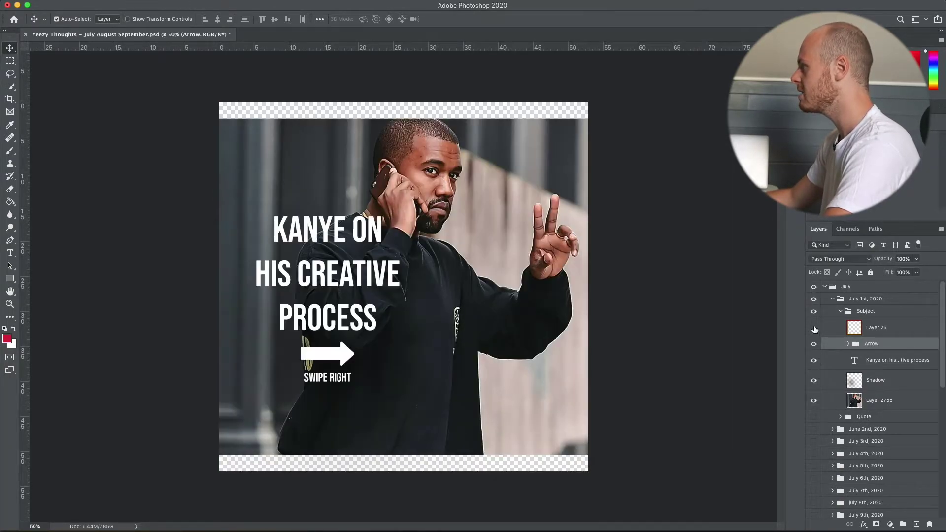
click(814, 328)
click(841, 312)
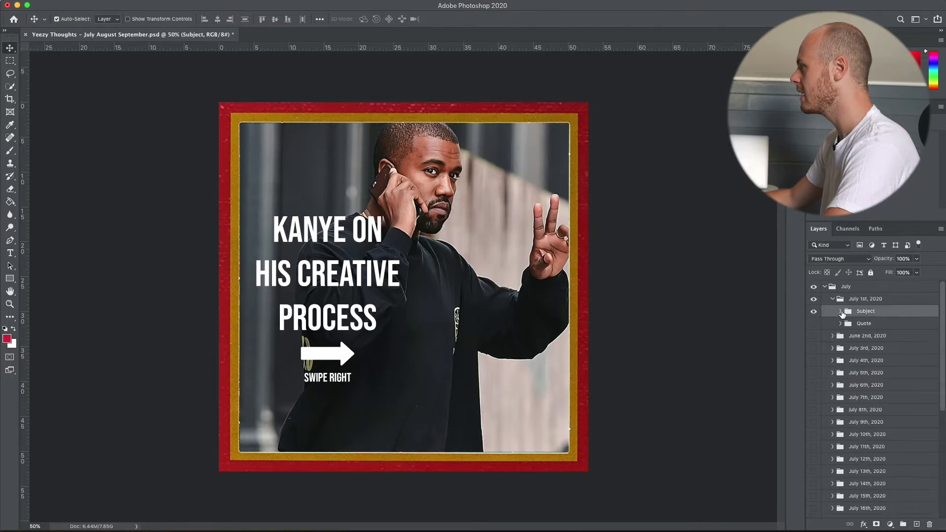
- Hide the Subject group, show the Quote group, and expand it together with its Text subgroup
click(814, 311)
click(814, 324)
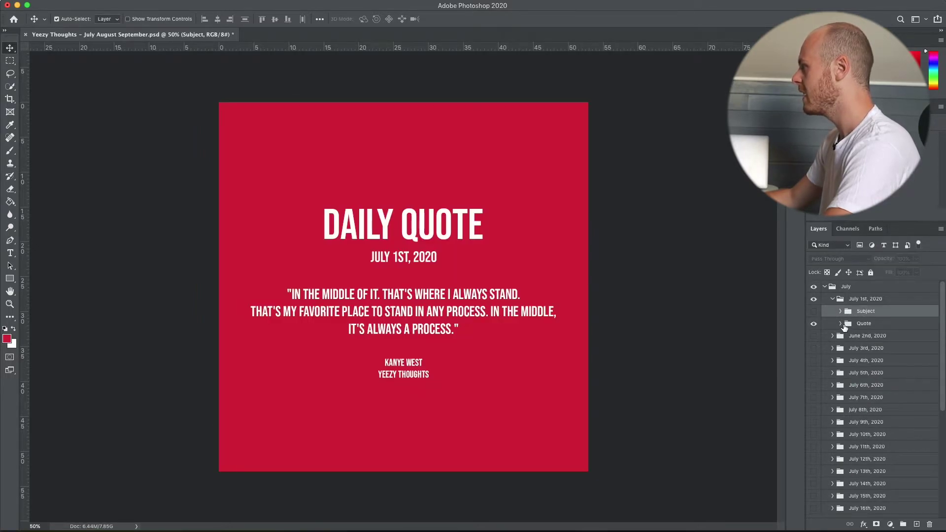
click(841, 324)
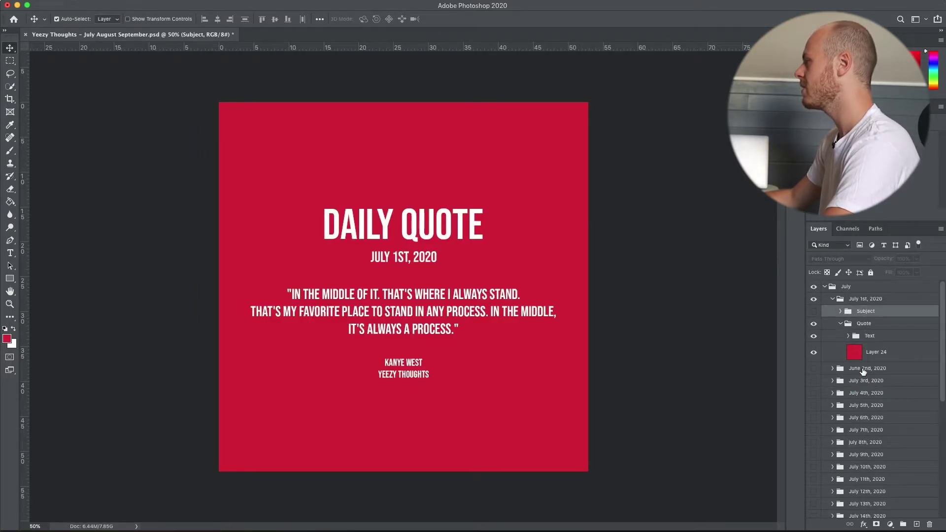
click(848, 336)
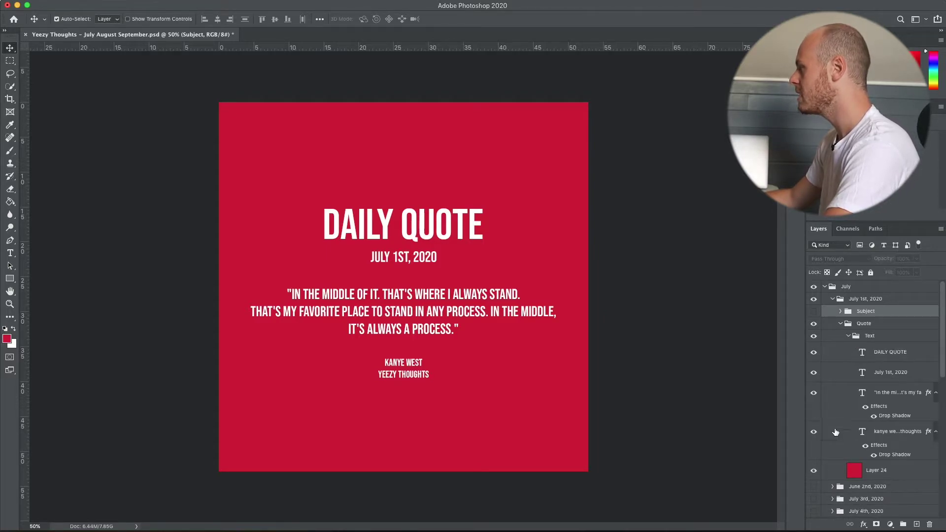
- Inspect the quote slide's red background Layer 24, its DAILY QUOTE text layer, and the attribution text layer's visibility
click(876, 470)
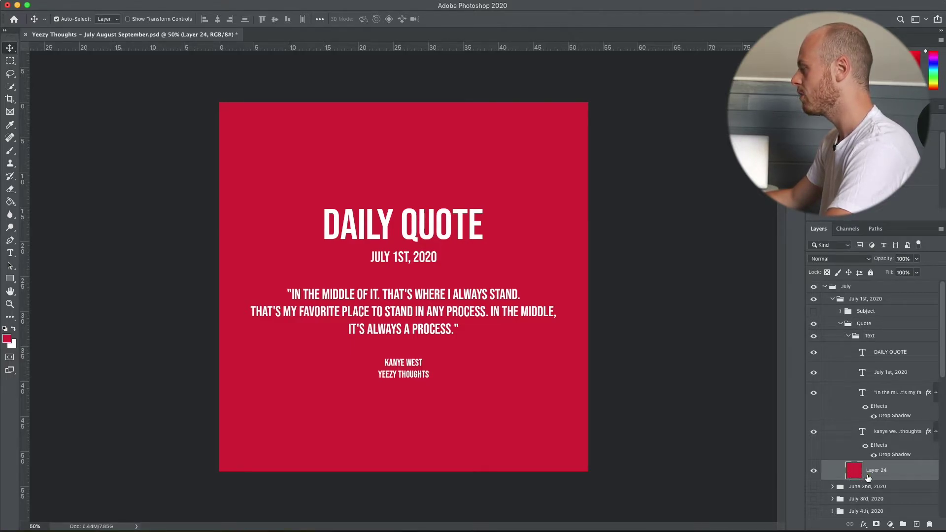
click(883, 353)
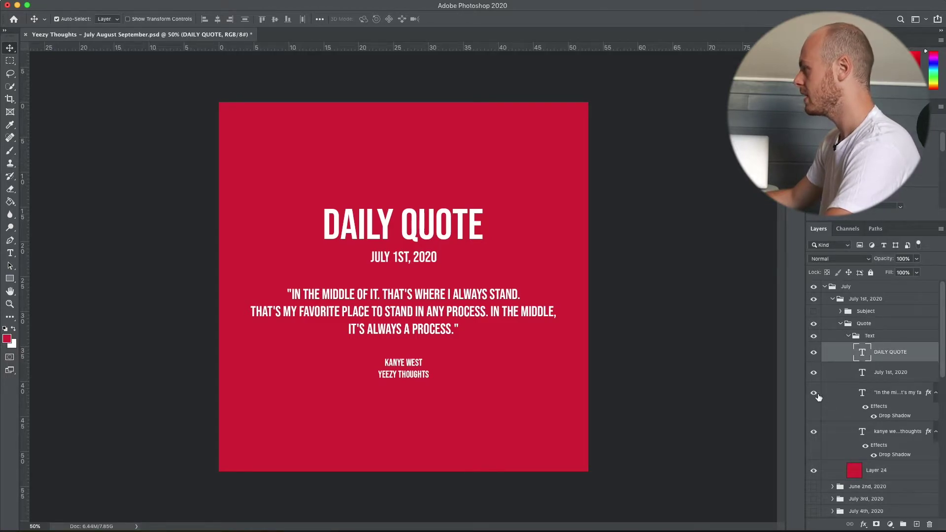
click(814, 434)
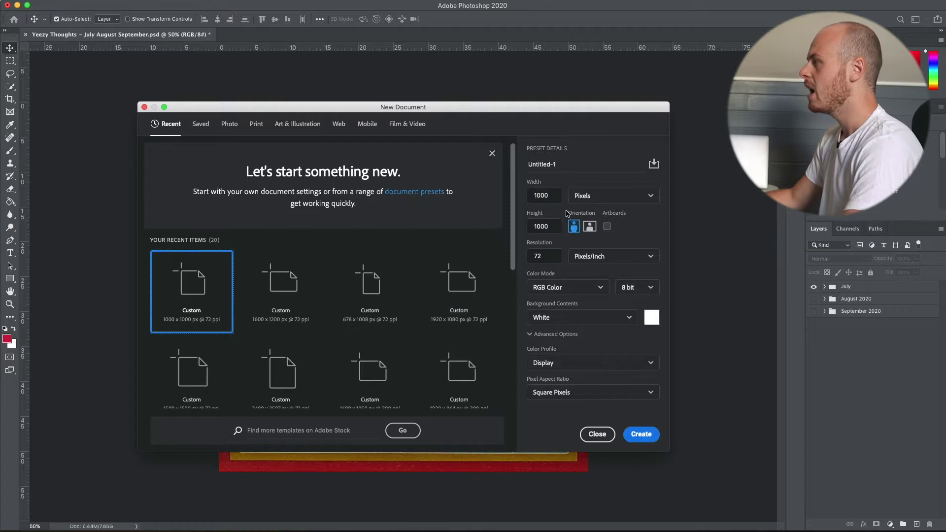
- Review the 1000-pixel width and height settings for a new square document
click(549, 196)
click(561, 222)
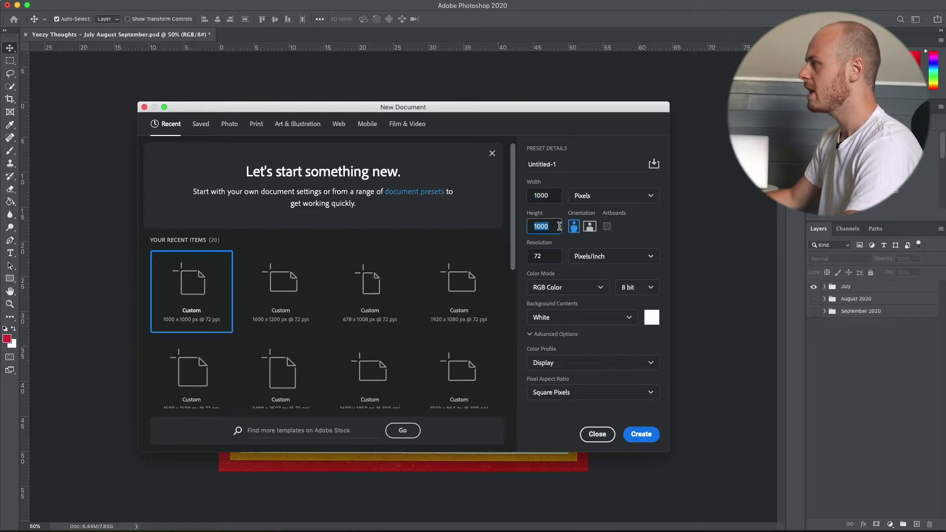
double_click(557, 226)
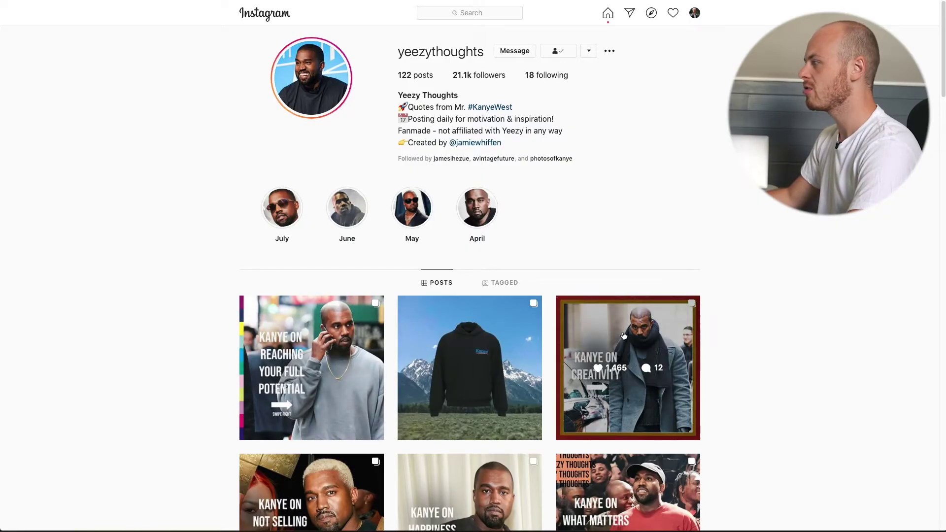
- Switch to the yeezythoughts Instagram profile and browse its grid of square posts
scroll(724, 381, down, 10)
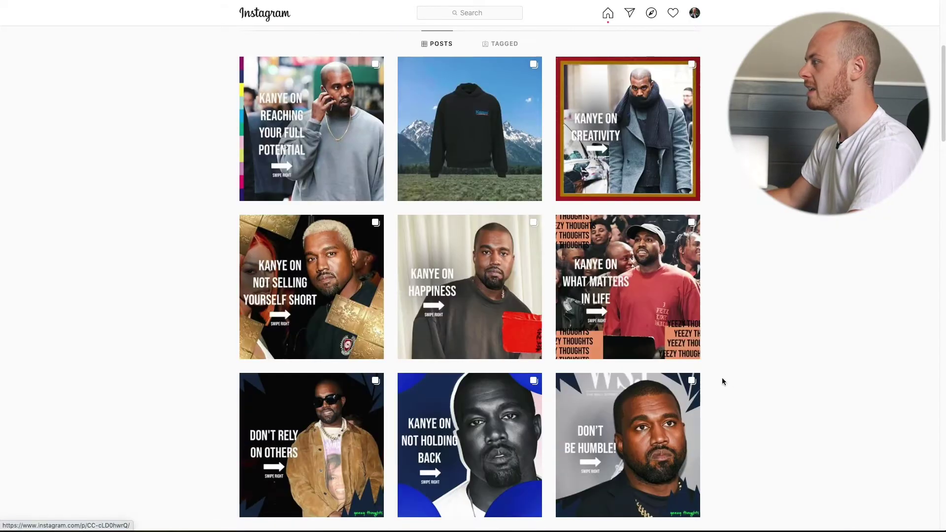
scroll(730, 385, down, 5)
scroll(729, 384, down, 5)
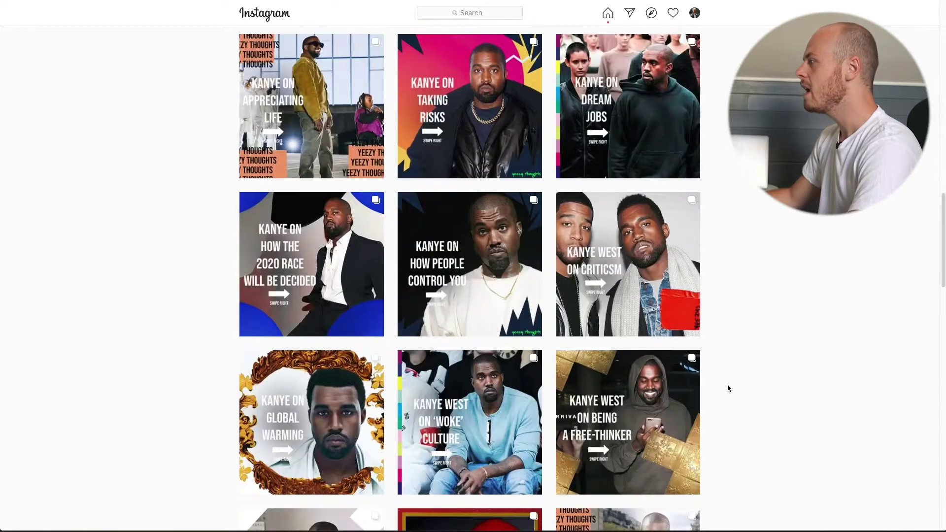
scroll(732, 385, down, 2)
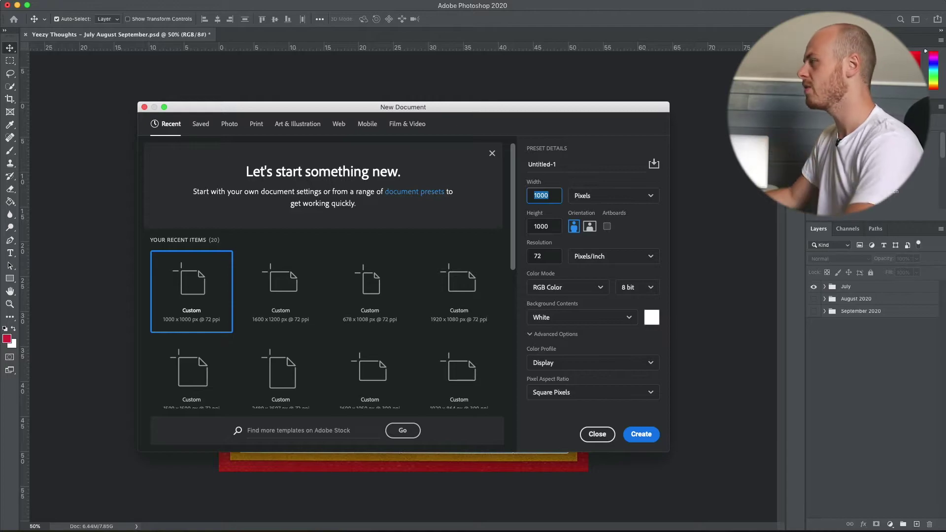
- Switch back to Photoshop and create a 1000 x 1000 pixel RGB document at 72 pixels per inch with a white background
double_click(551, 228)
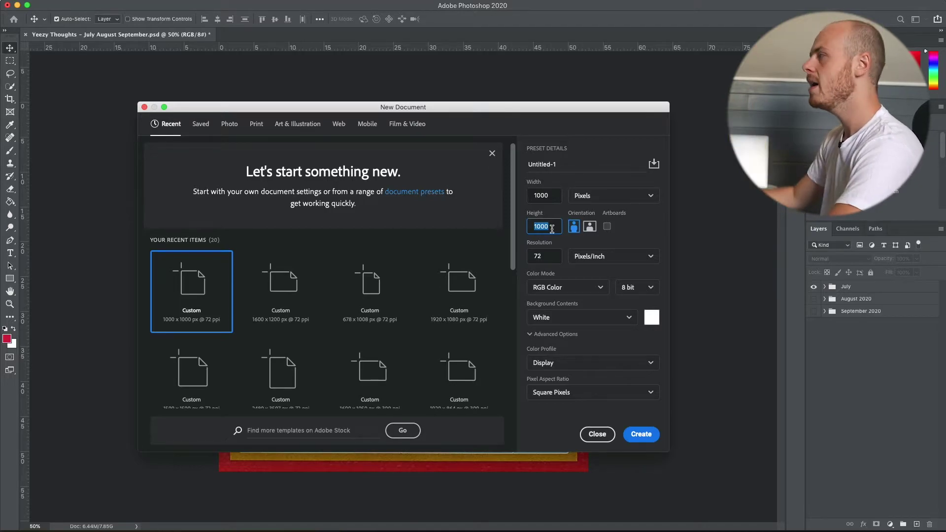
click(642, 436)
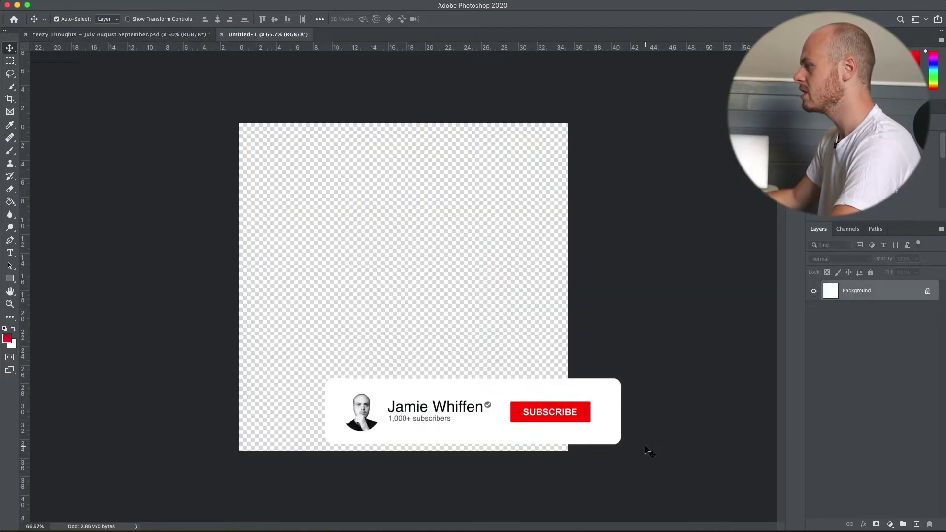
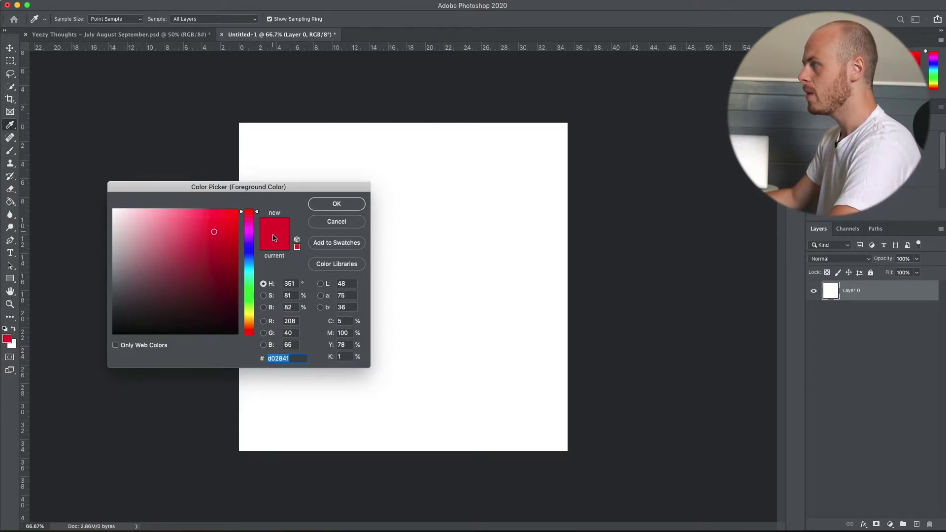
- Confirm red d02841 as the foreground colour and fill Layer 0 with it, trying the white background colour in between
click(330, 207)
key(v)
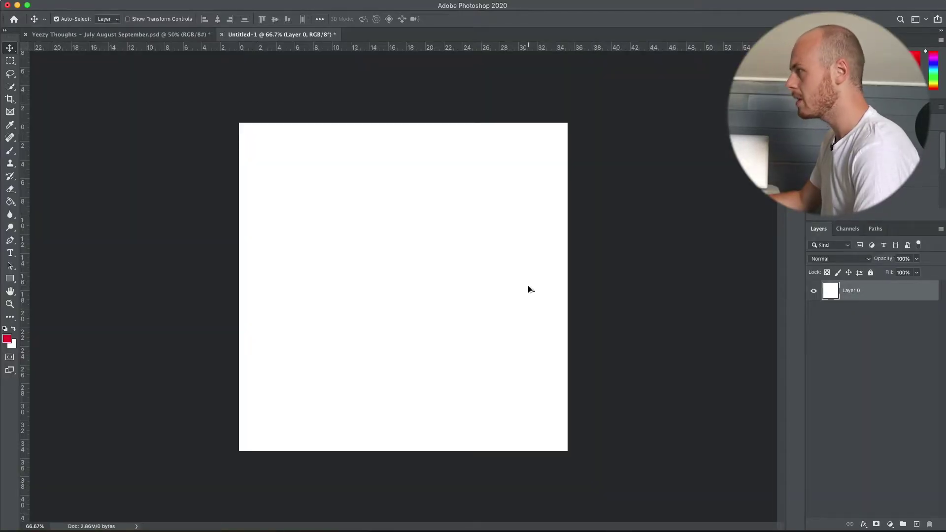
key(alt+BackSpace)
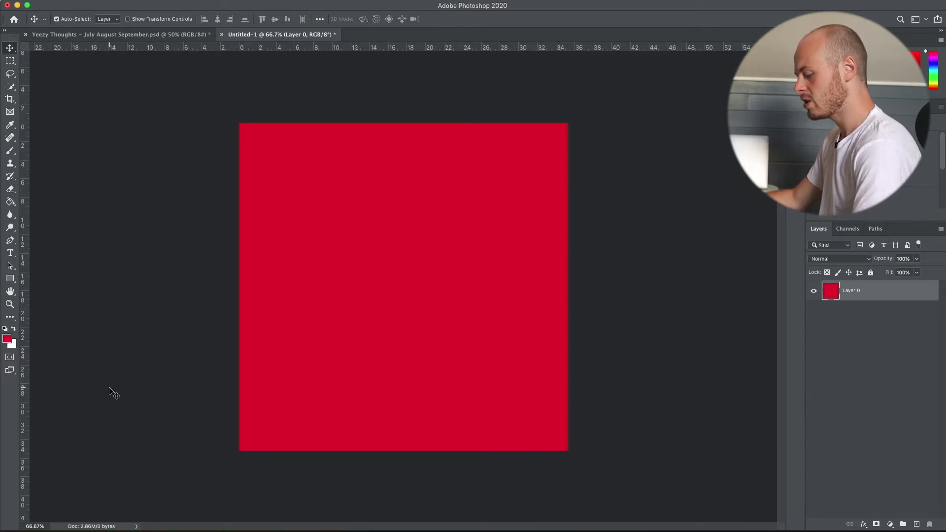
key(super+BackSpace)
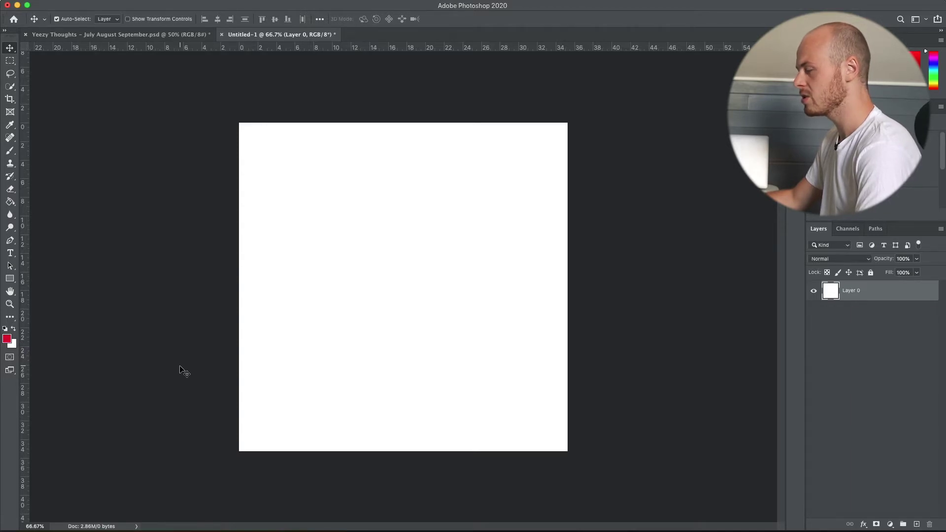
key(alt+BackSpace)
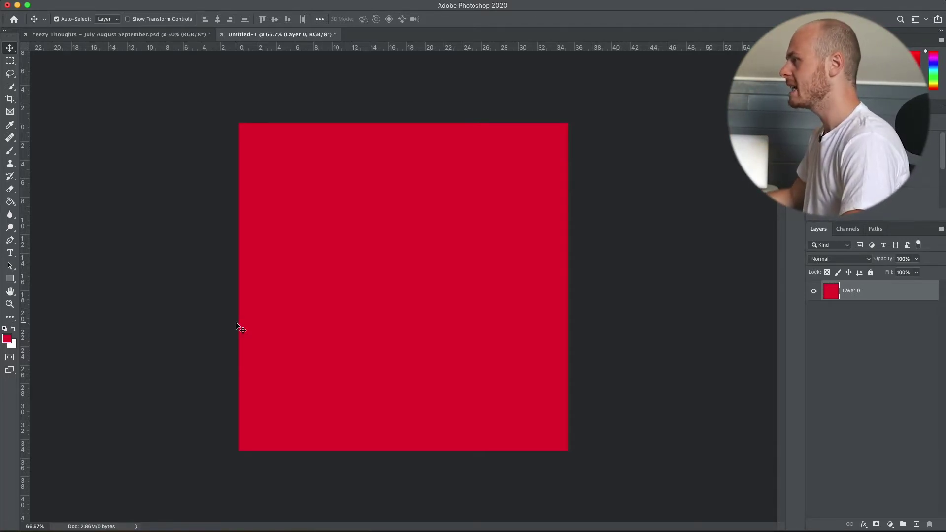
- Add a centre-aligned text layer reading "Daily quote" in the upper part of the canvas, using Bebas Neue at 175 pt
click(10, 254)
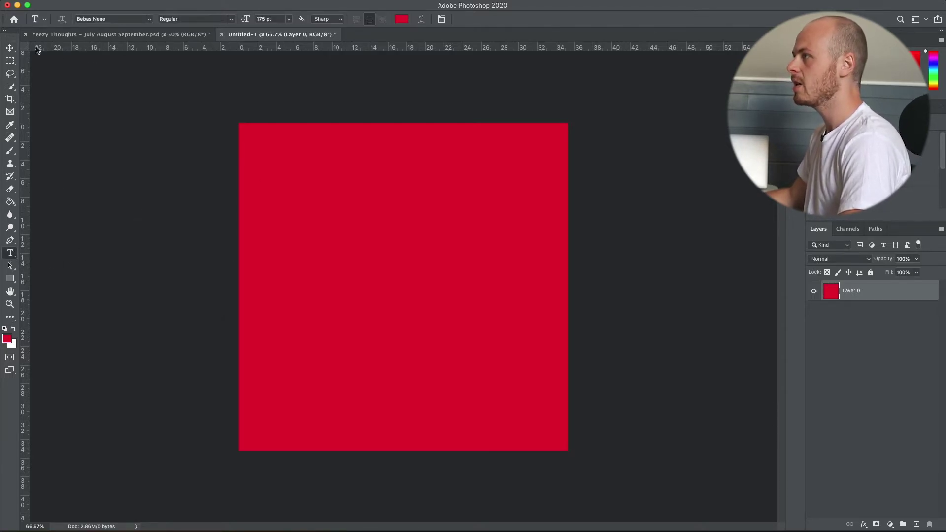
click(10, 47)
key(t)
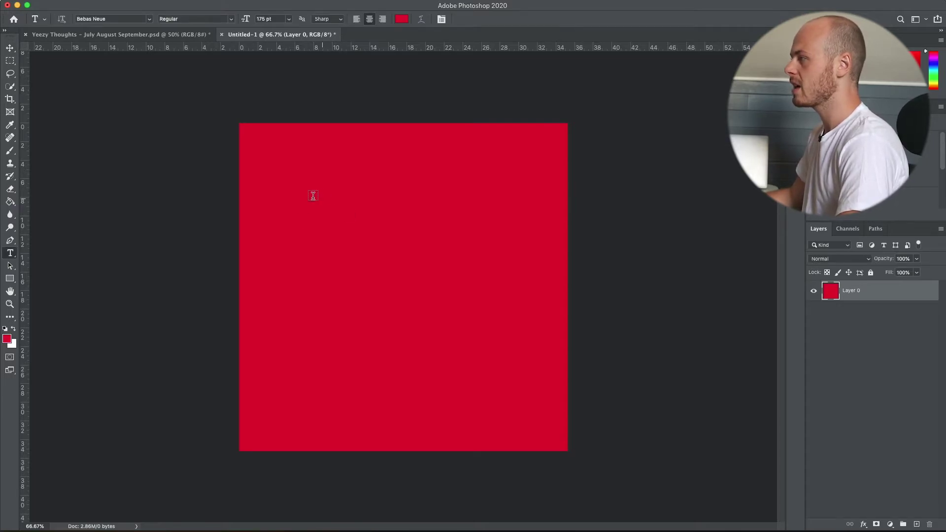
click(320, 213)
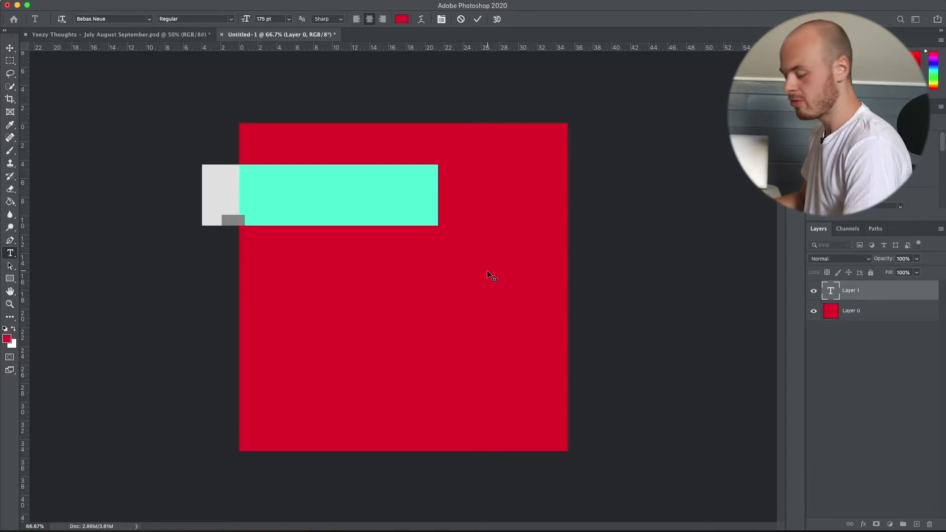
text(YEEZY THOUG)
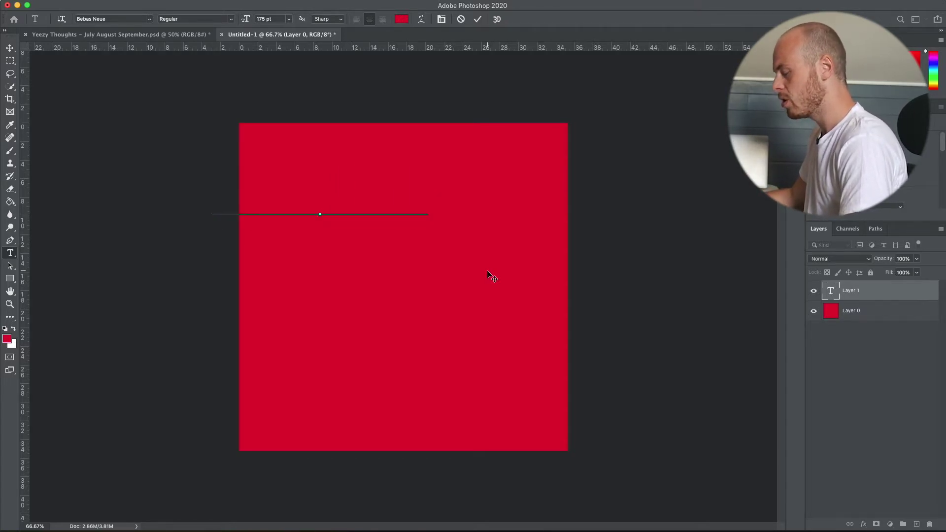
- Set the colour of all the Daily quote text to white ffffff and commit the text
key(super+a)
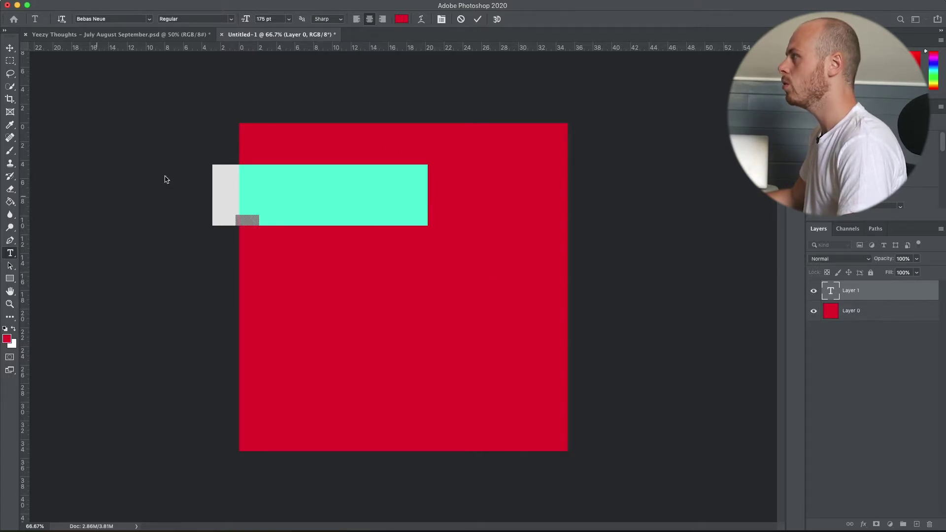
click(404, 21)
drag(211, 220, 98, 190)
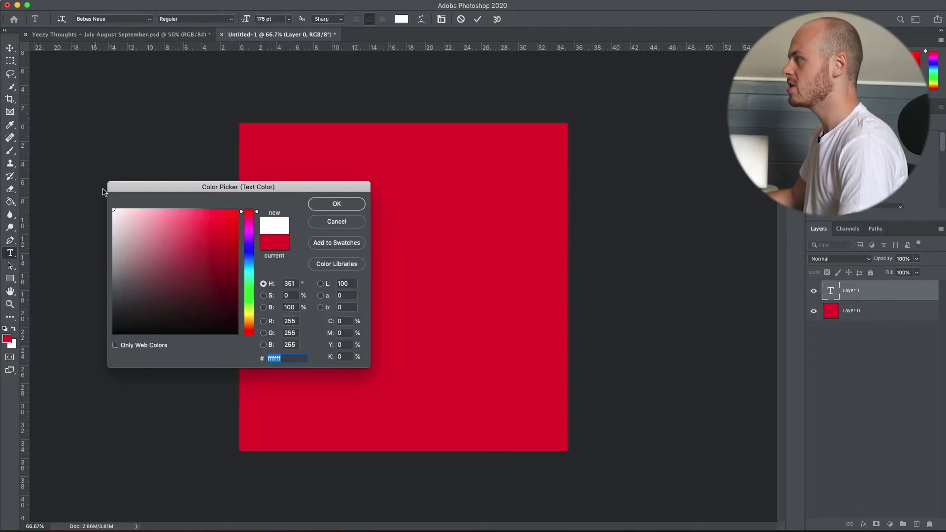
click(352, 204)
click(477, 19)
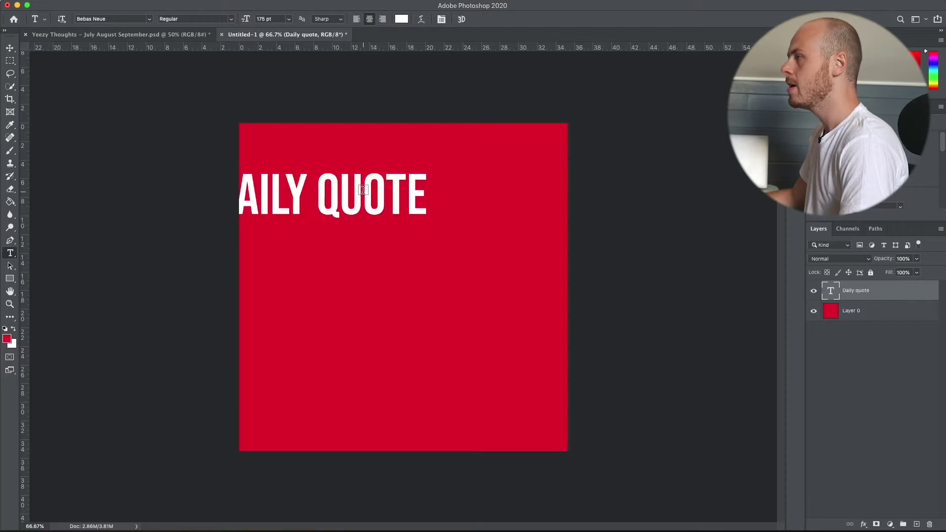
- Move the DAILY QUOTE text fully onto the canvas, trying the centre and an off-centre position towards the upper right
click(10, 47)
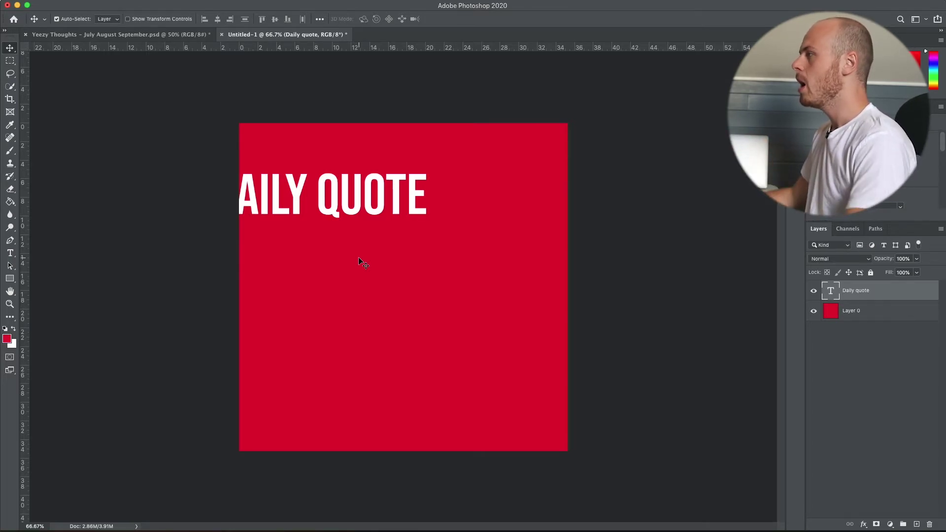
drag(333, 213, 412, 305)
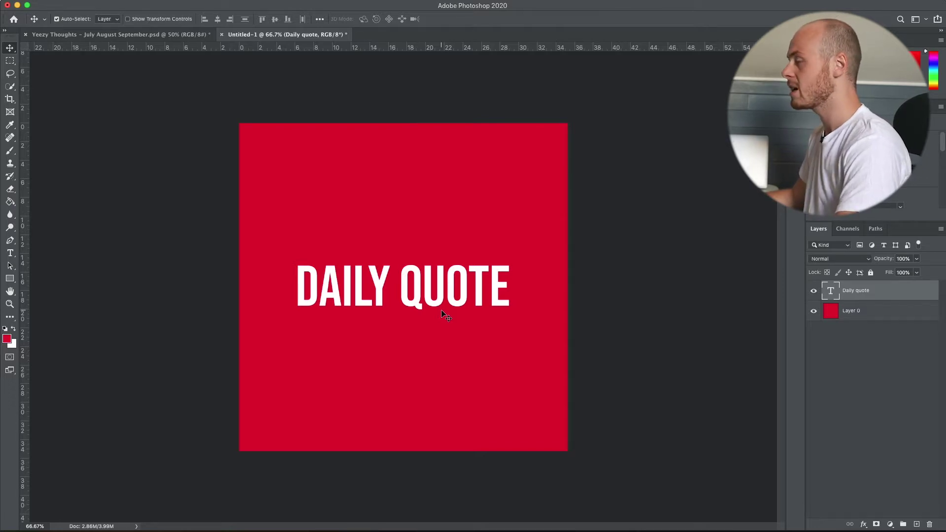
drag(440, 302, 481, 246)
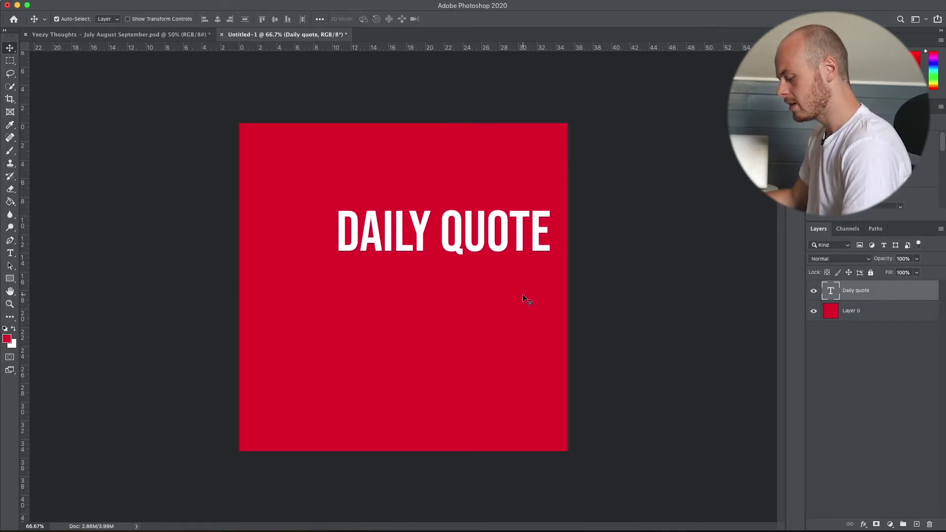
- Select the whole canvas, try aligning the DAILY QUOTE text to its edges, and centre the text horizontally and vertically
key(super+a)
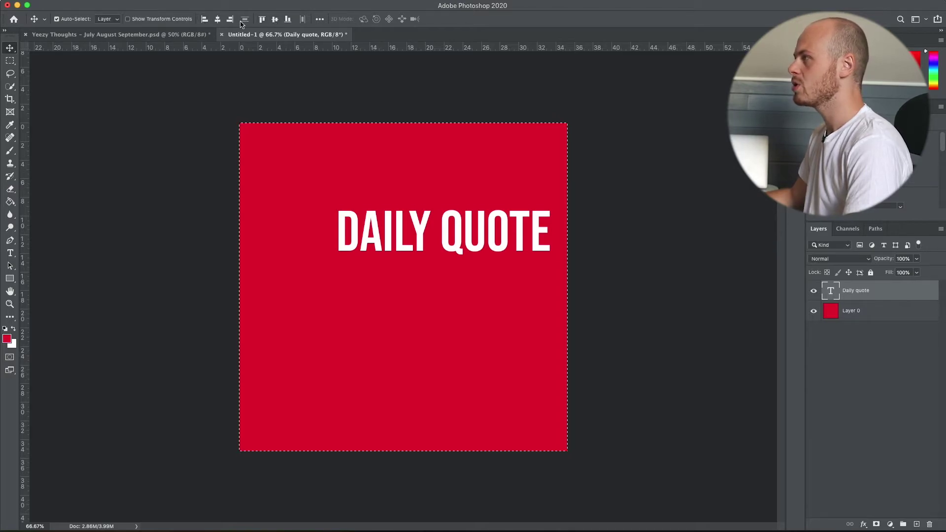
click(204, 19)
click(219, 20)
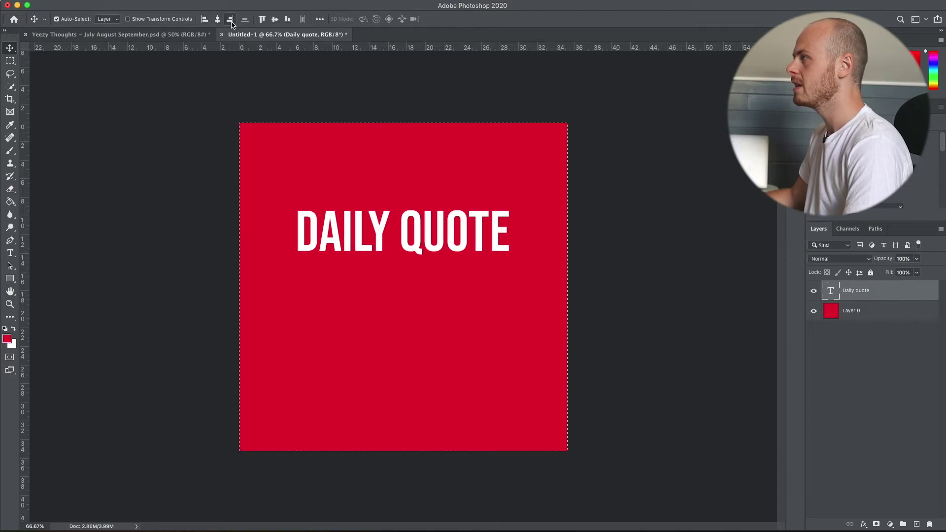
click(230, 20)
click(262, 20)
click(275, 20)
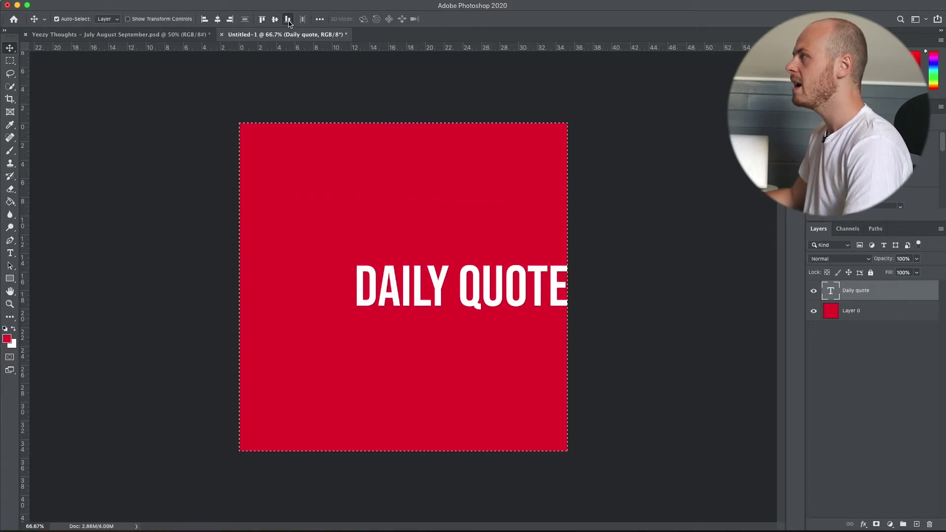
click(288, 20)
click(262, 18)
click(288, 19)
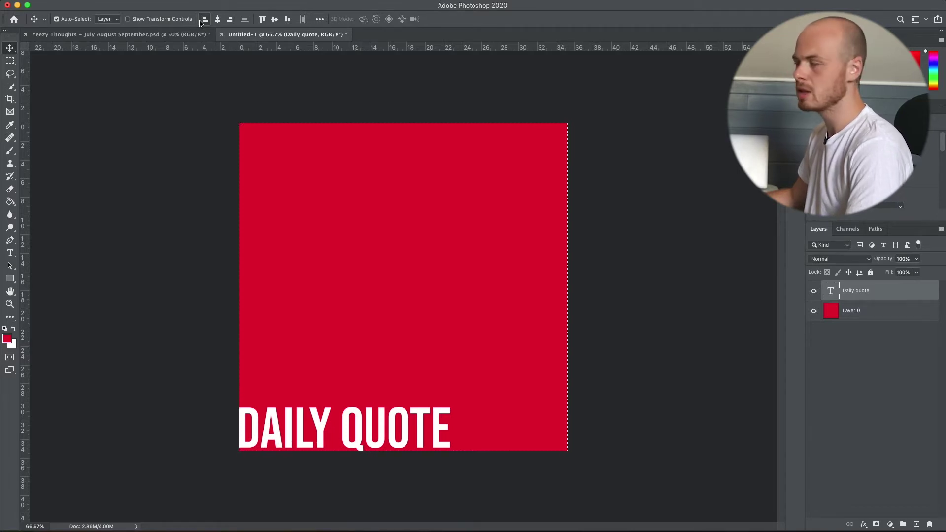
click(217, 20)
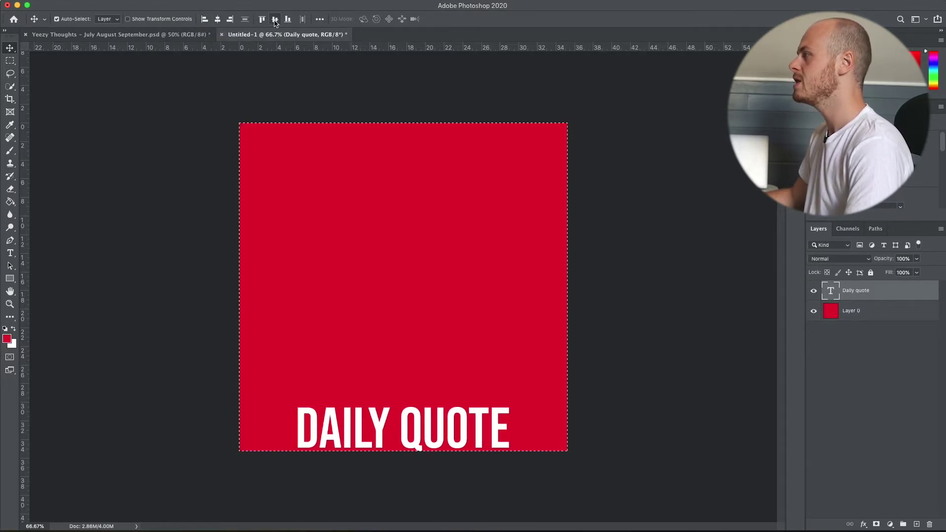
click(275, 19)
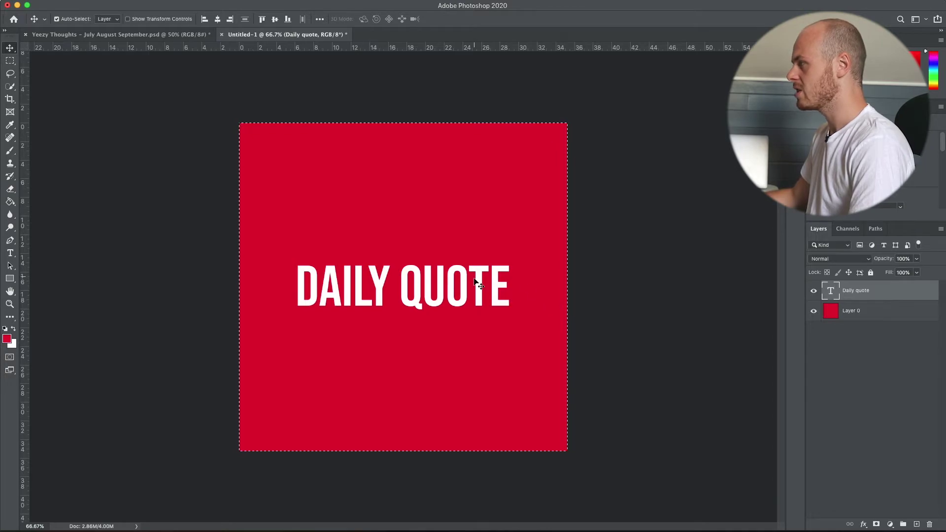
- Undo a trial shift of the title, deselect the canvas and move DAILY QUOTE straight up into its upper part
drag(482, 281, 487, 271)
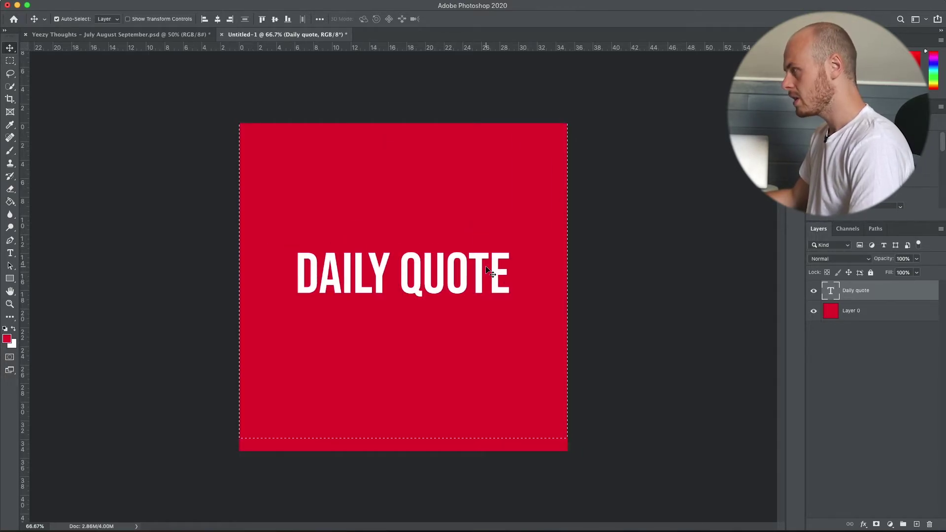
key(super+z)
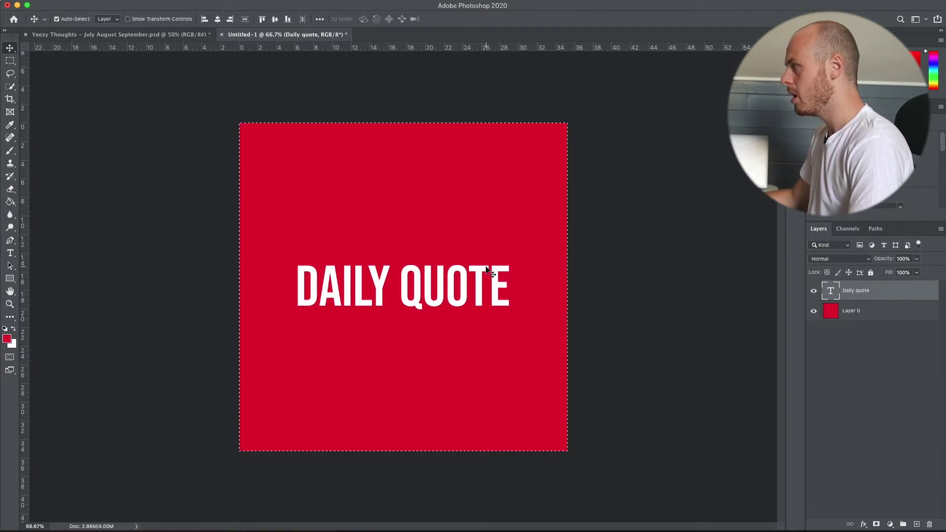
key(super+d)
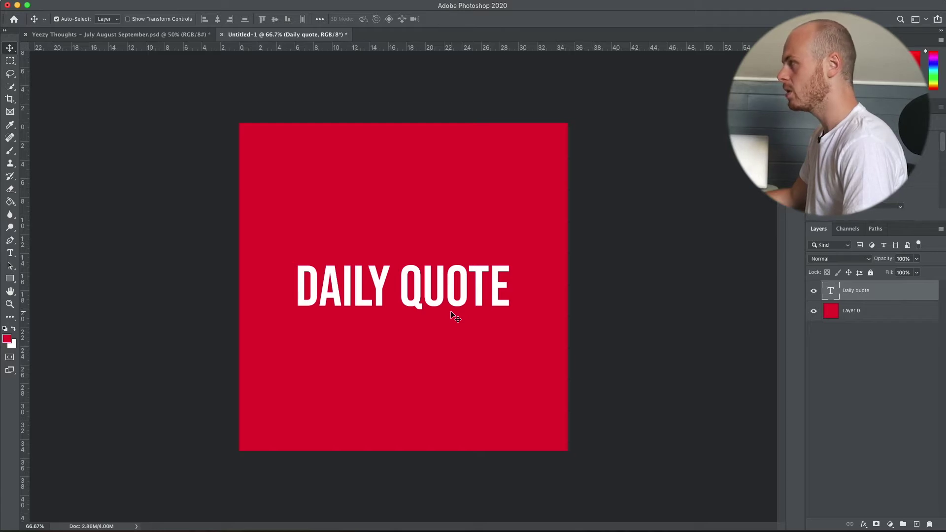
drag(442, 295, 471, 234)
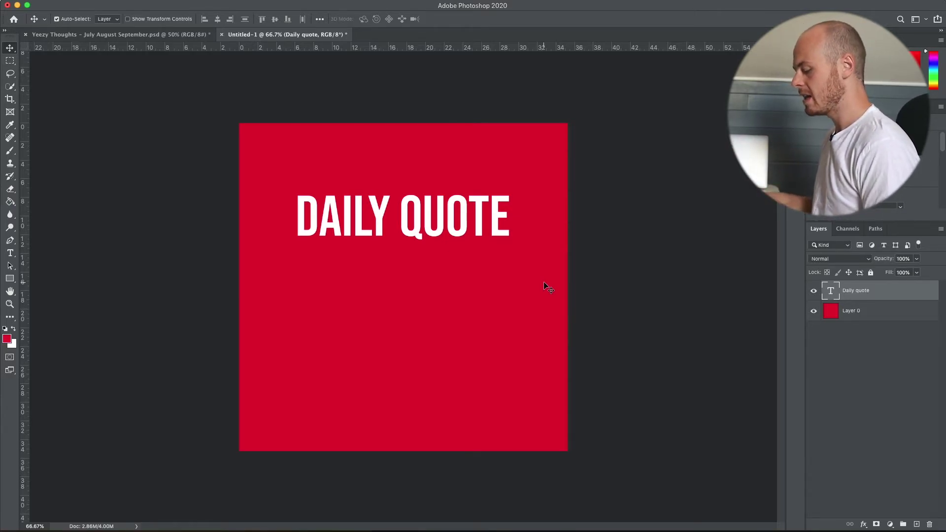
- Duplicate the DAILY QUOTE text layer, trying a lower position for the copy and undoing that move
alt+click(547, 287)
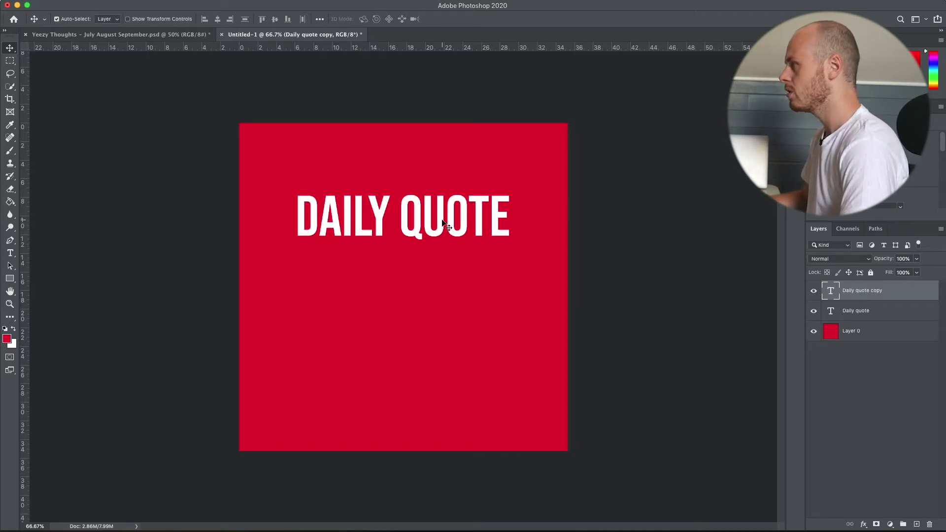
drag(446, 226, 435, 318)
key(super+z)
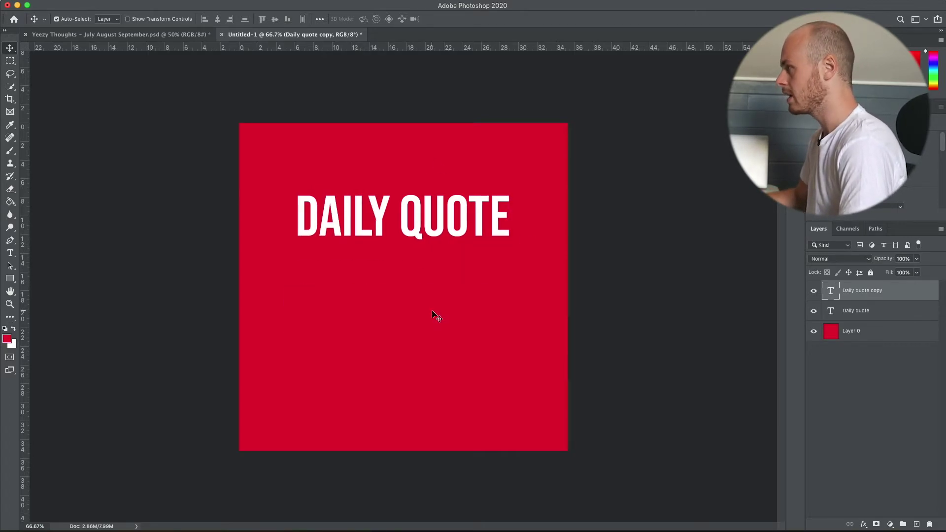
- Try nudging the title copy down and right in small increments, and nudge it back over the original
key(Down)
key(Down)
key(Down)
key(Down)
key(Down)
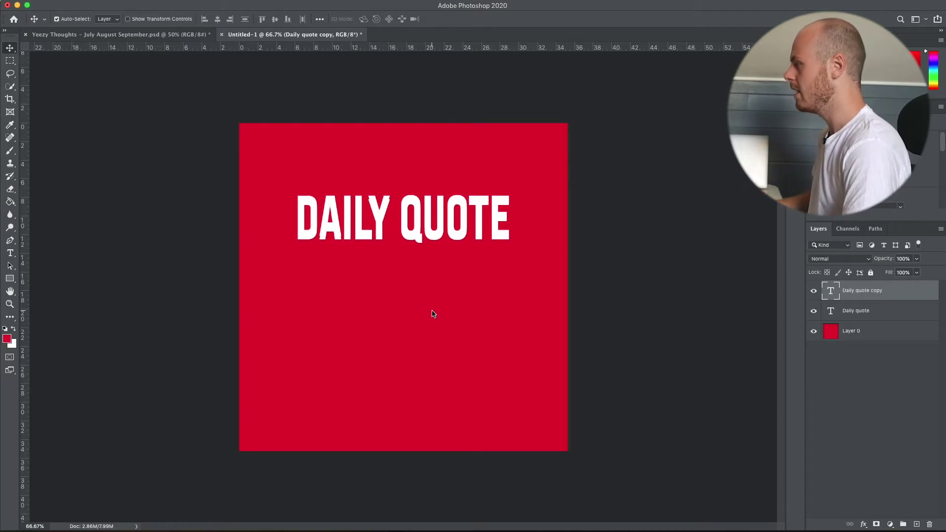
key(Right)
key(Right)
key(Right)
key(Right)
key(Right)
key(Up)
key(Up)
key(Up)
key(Up)
key(Up)
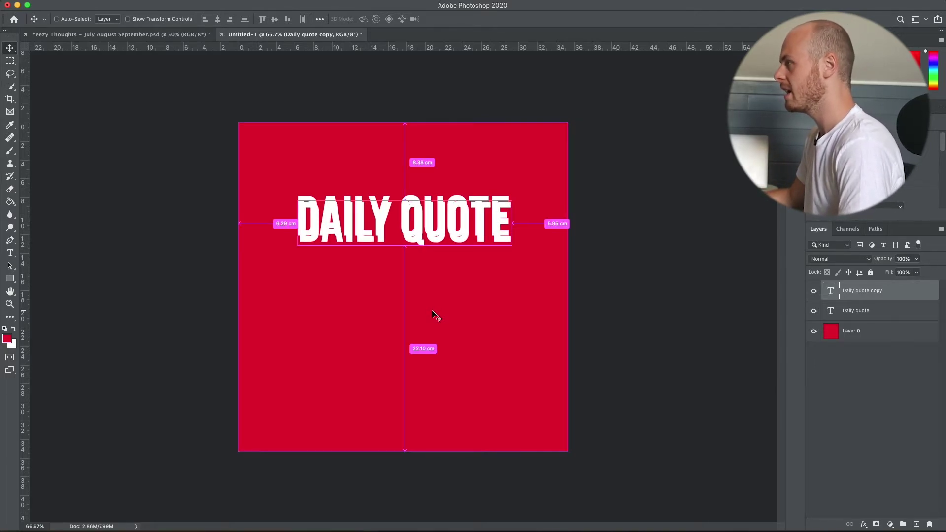
key(Left)
key(Left)
key(Left)
key(Left)
key(Left)
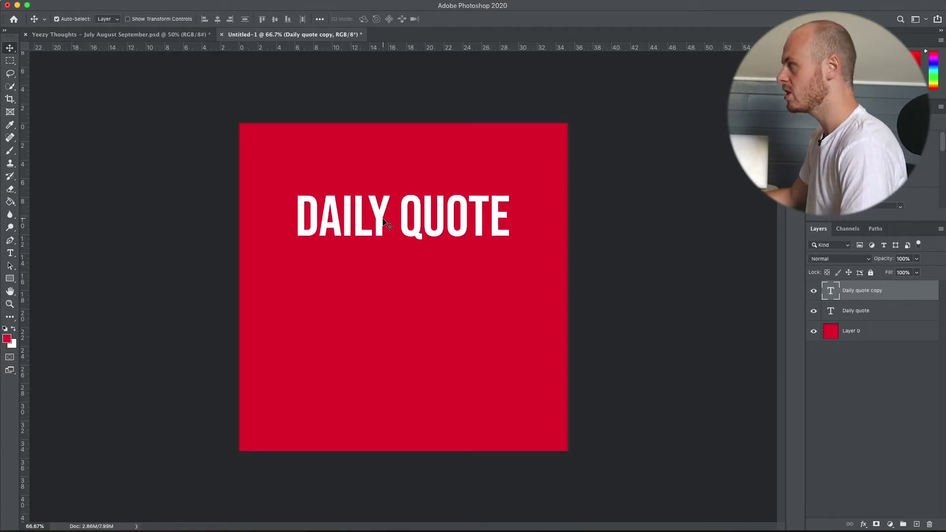
- Move the title copy straight down to the canvas centre and replace its text with "July 1st, 2020"
drag(382, 219, 380, 284)
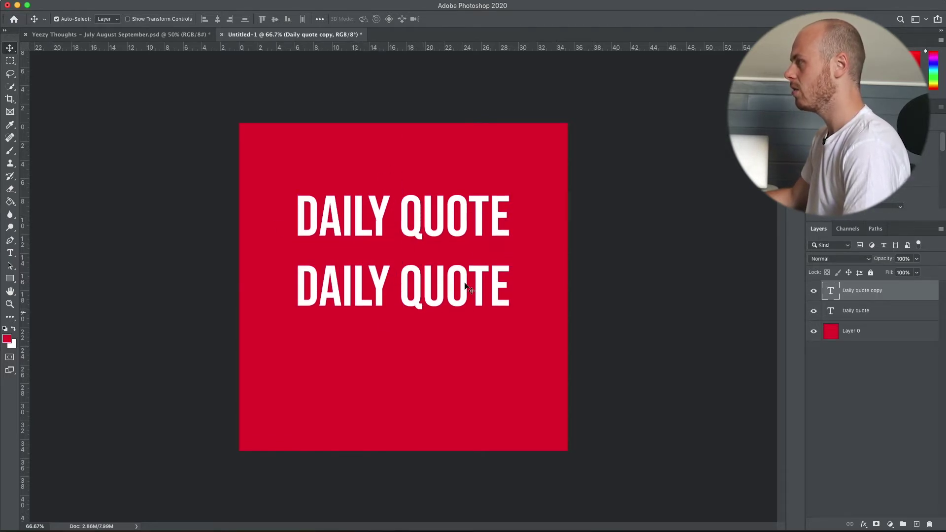
key(t)
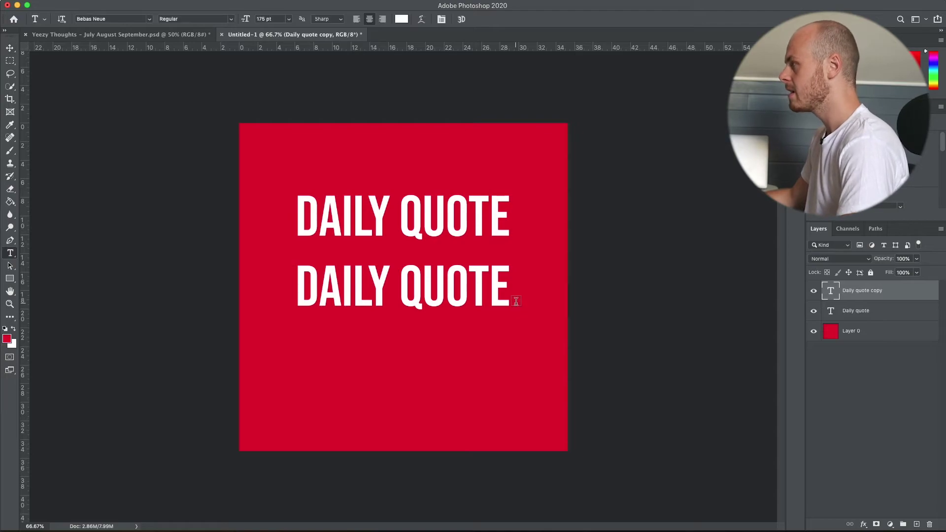
drag(505, 284, 198, 275)
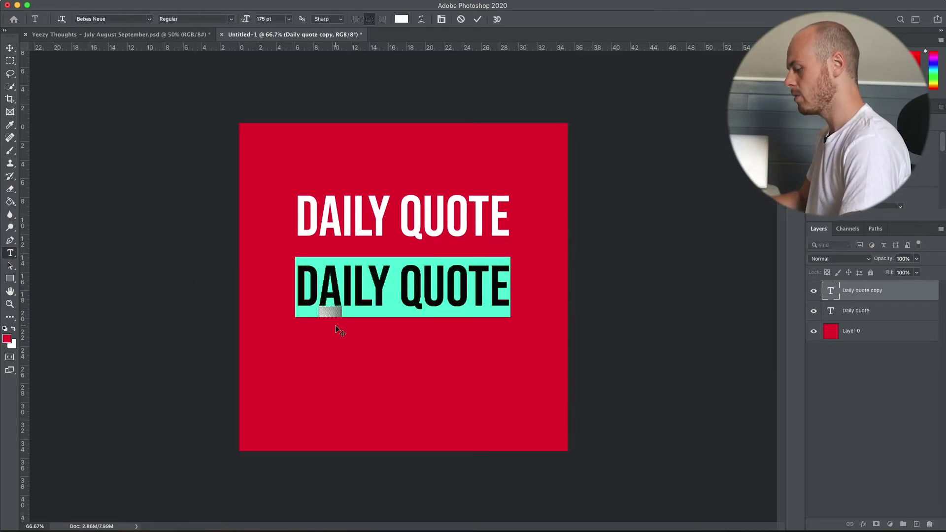
text(JULY )
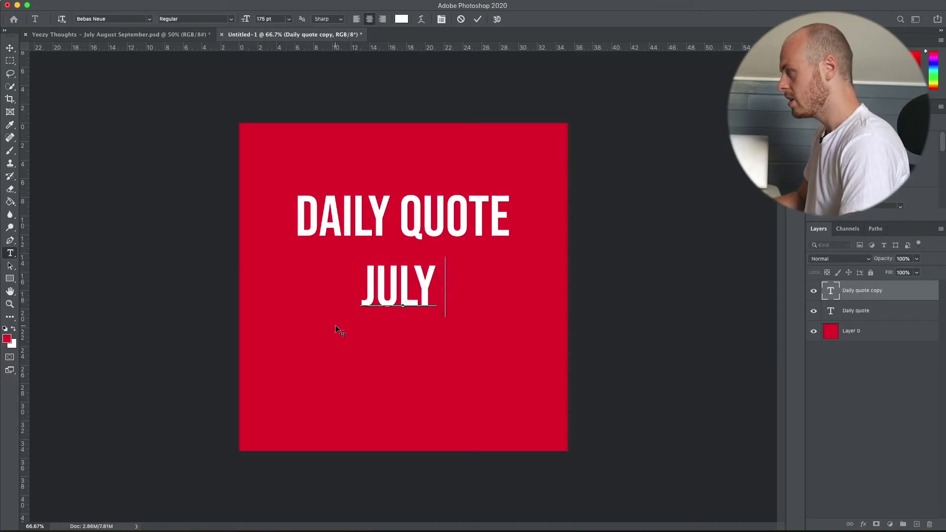
text(1ST, 2020)
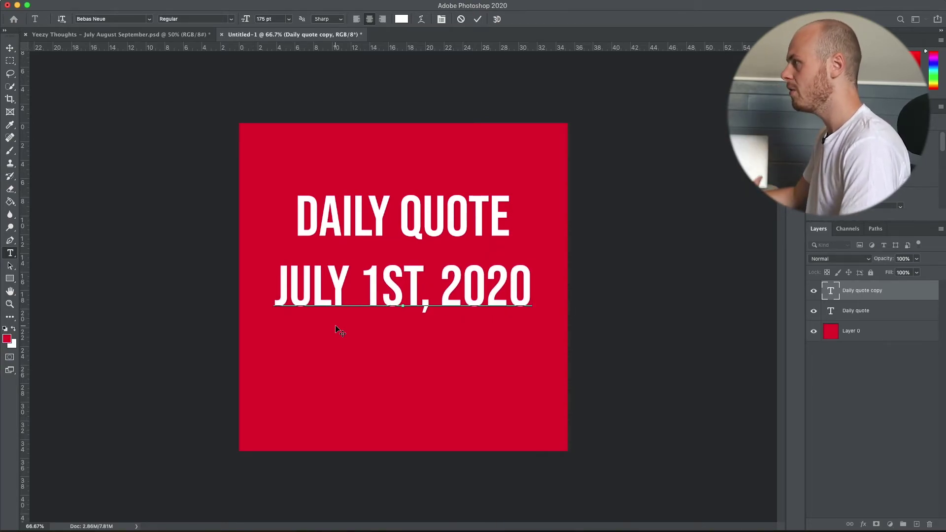
click(477, 19)
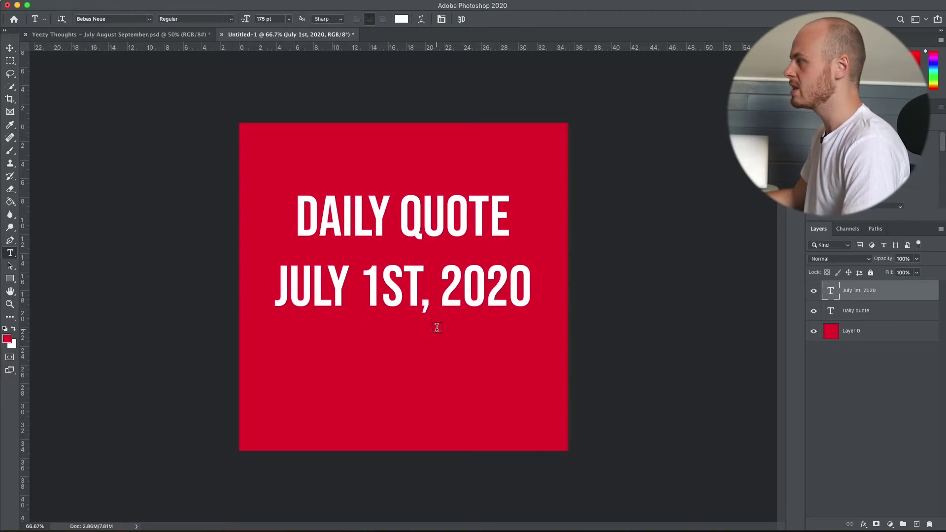
- Try the July 1st, 2020 text at a size of 72 pt and undo the size change
drag(531, 293, 256, 99)
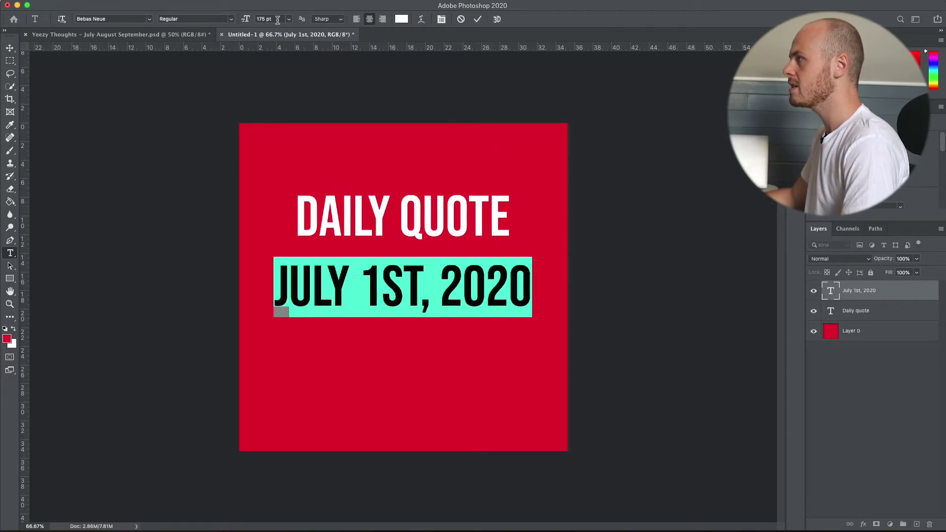
click(289, 19)
click(278, 144)
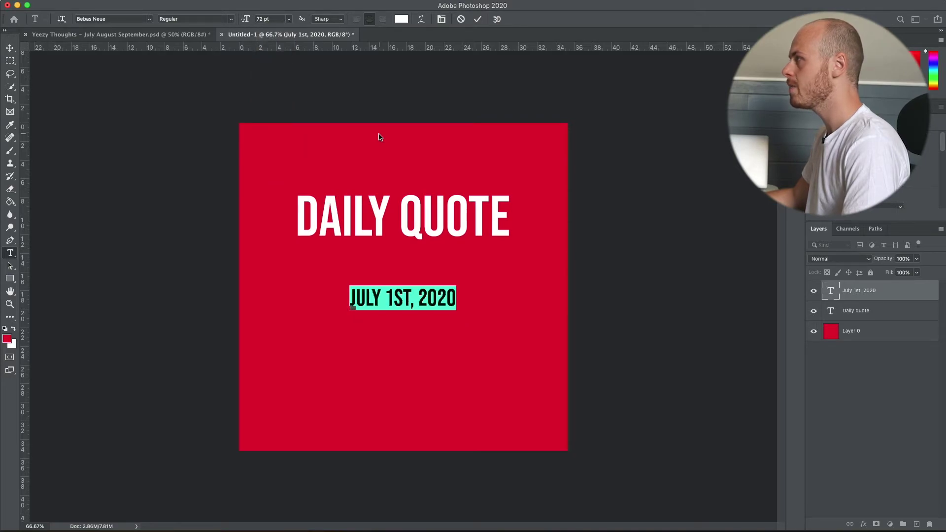
click(477, 19)
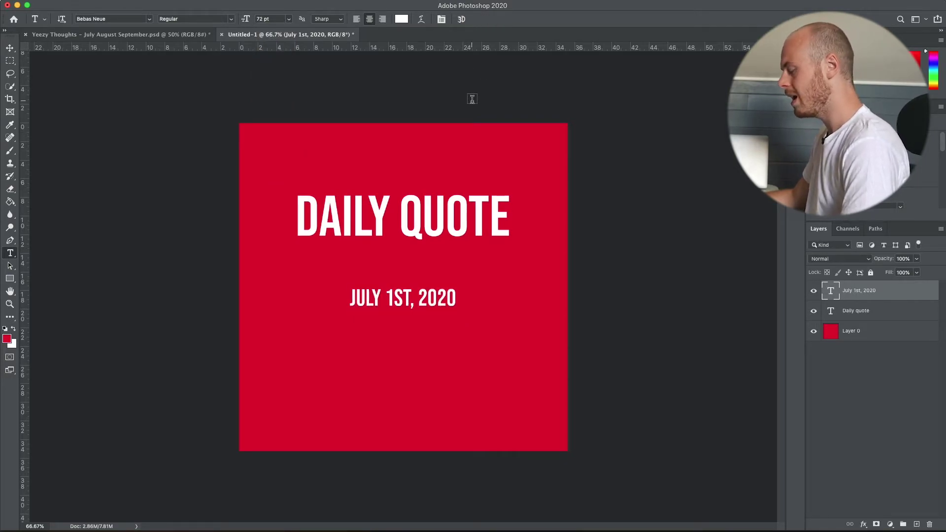
key(v)
key(super+z)
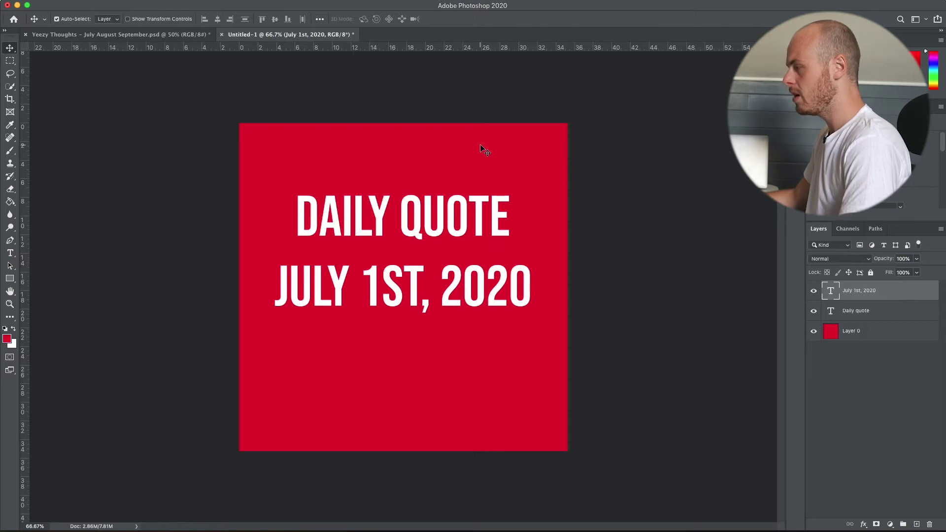
key(super+t)
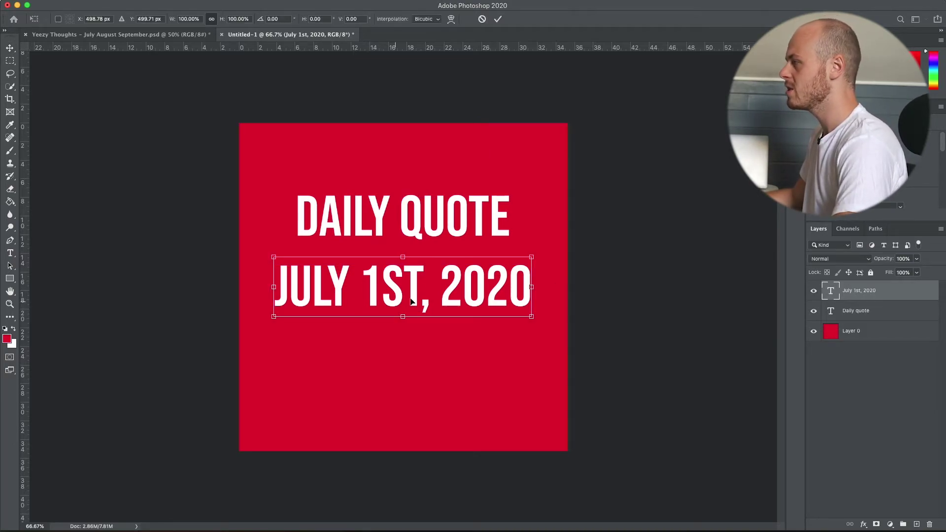
mouse_move(403, 316)
mouse_down()
mouse_move(409, 212)
mouse_move(408, 342)
mouse_move(403, 308)
mouse_move(476, 365)
mouse_move(430, 406)
mouse_move(292, 431)
mouse_move(575, 334)
mouse_move(223, 285)
mouse_move(430, 338)
mouse_move(490, 310)
mouse_move(416, 376)
mouse_move(250, 315)
mouse_move(471, 324)
mouse_move(311, 322)
mouse_move(404, 323)
mouse_move(398, 309)
mouse_move(373, 308)
mouse_move(399, 310)
mouse_up()
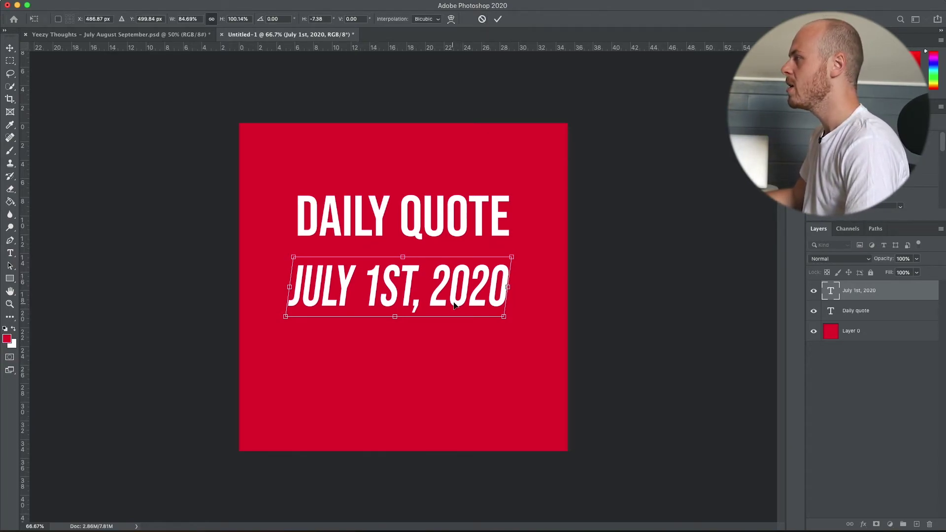
key(super+z)
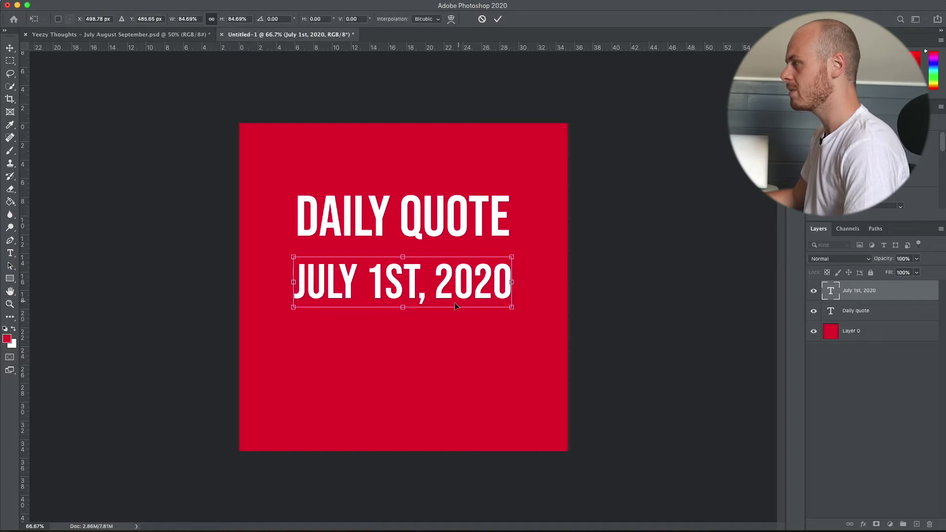
mouse_move(294, 311)
mouse_down()
mouse_move(310, 315)
mouse_move(247, 315)
mouse_move(305, 303)
mouse_move(300, 321)
mouse_up()
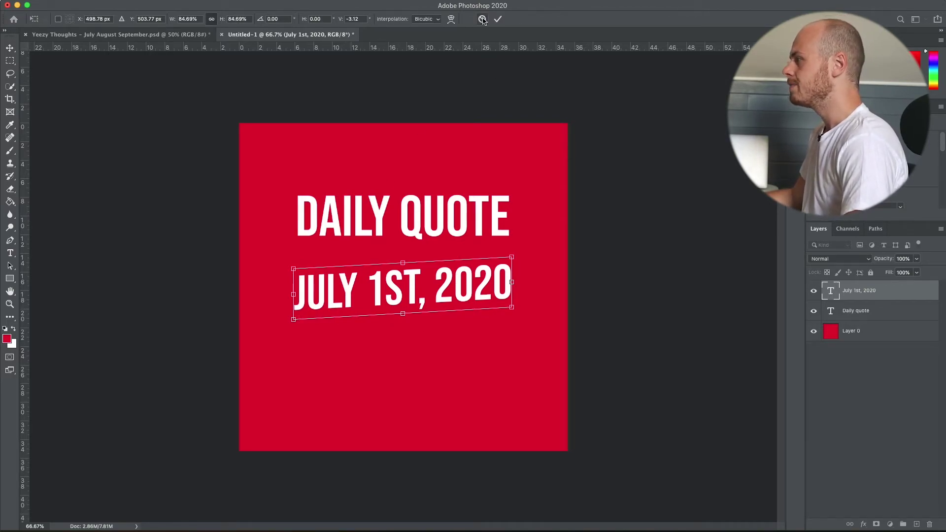
click(482, 19)
- Scale the July 1st, 2020 text down and place it centred just beneath the DAILY QUOTE title
key(ctrl+t)
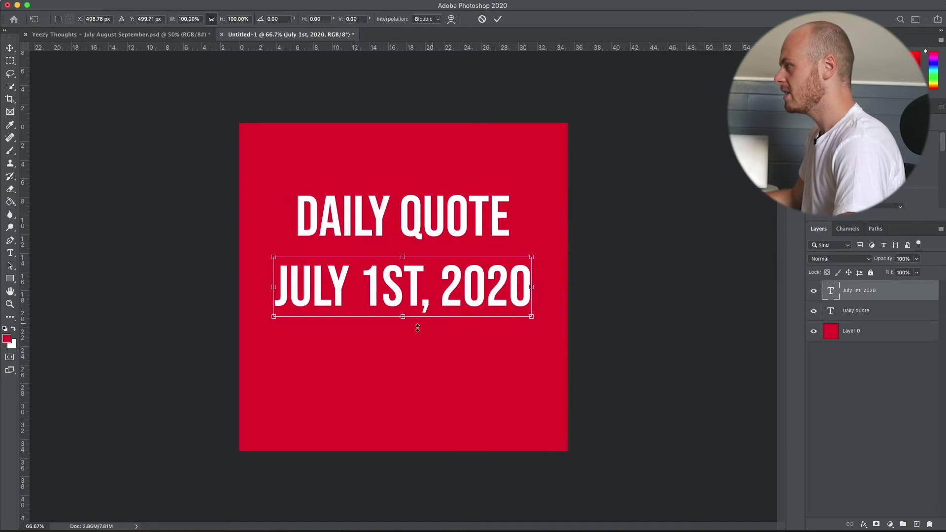
drag(403, 318, 401, 266)
key(Return)
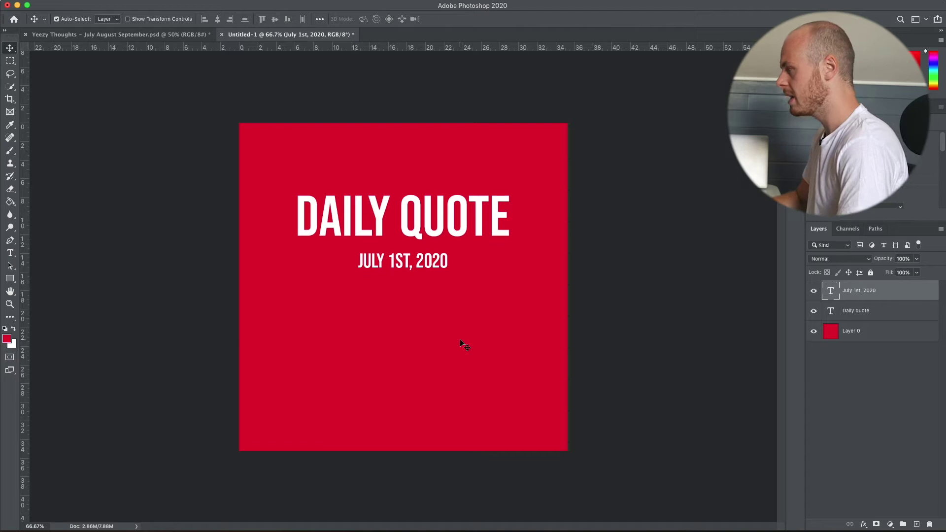
- Duplicate the date text a little below the original and replace the copy's text with the copied quote inside quotation marks
key(super+j)
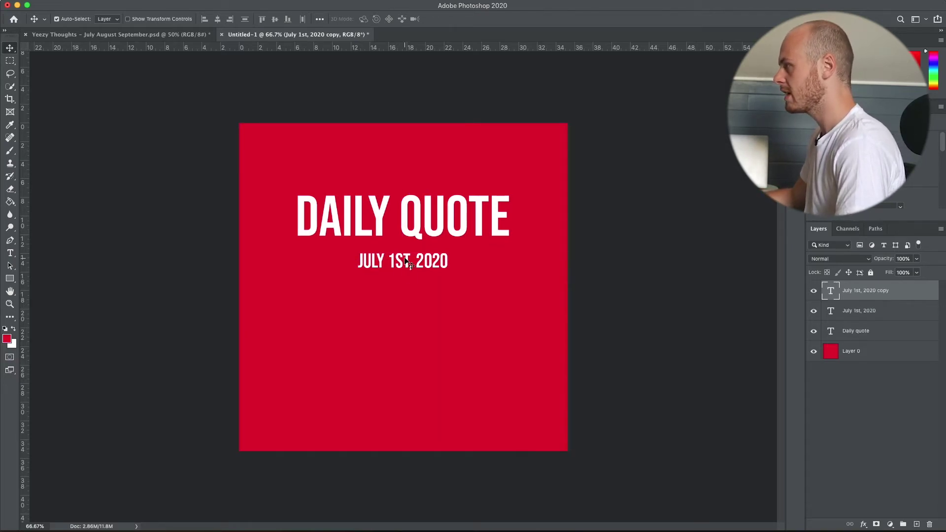
drag(409, 266, 409, 310)
key(t)
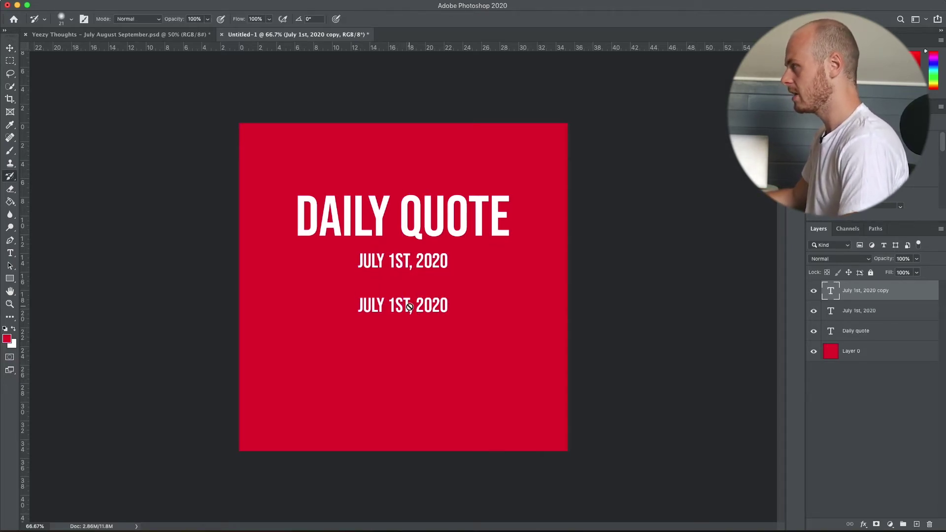
triple_click(407, 304)
text(")
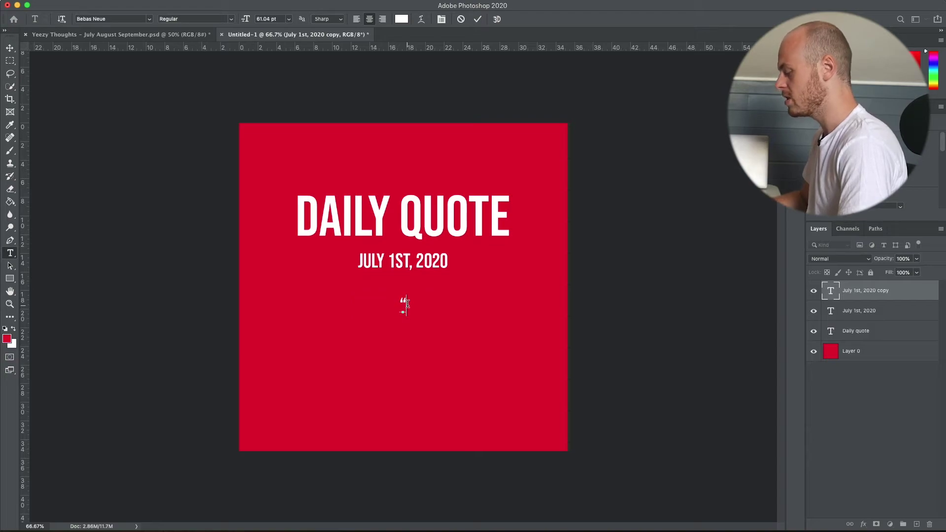
key(super+v)
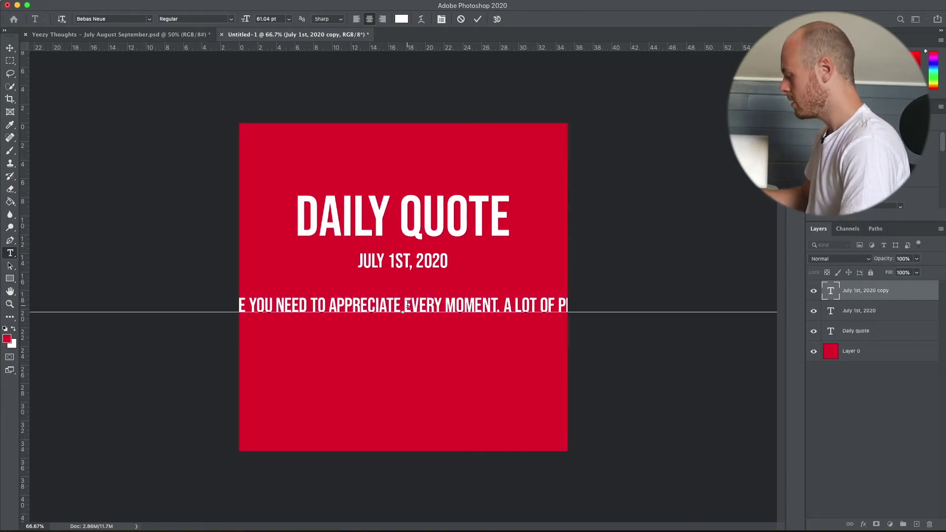
text(")
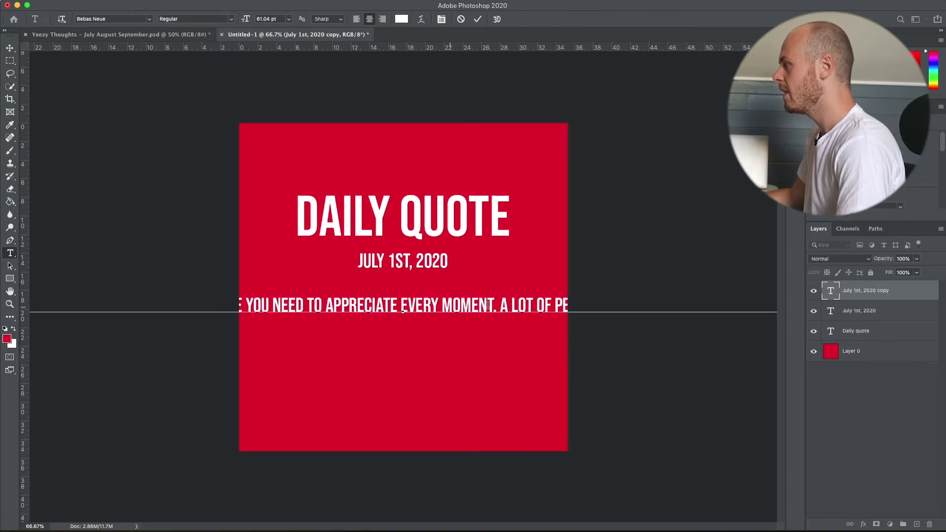
- Break the quote onto a second line before "A lot of people" and set its text size to 45 pt
click(498, 302)
key(BackSpace)
key(Return)
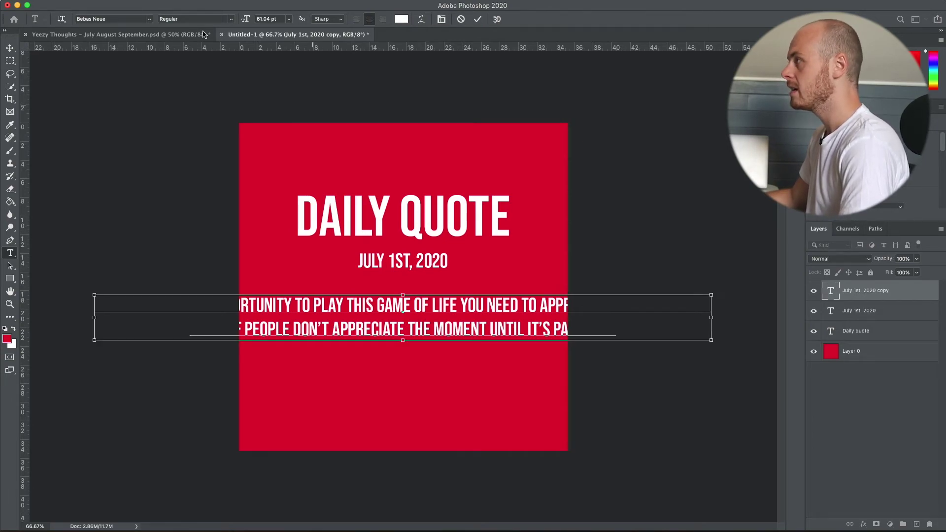
key(super+a)
click(269, 19)
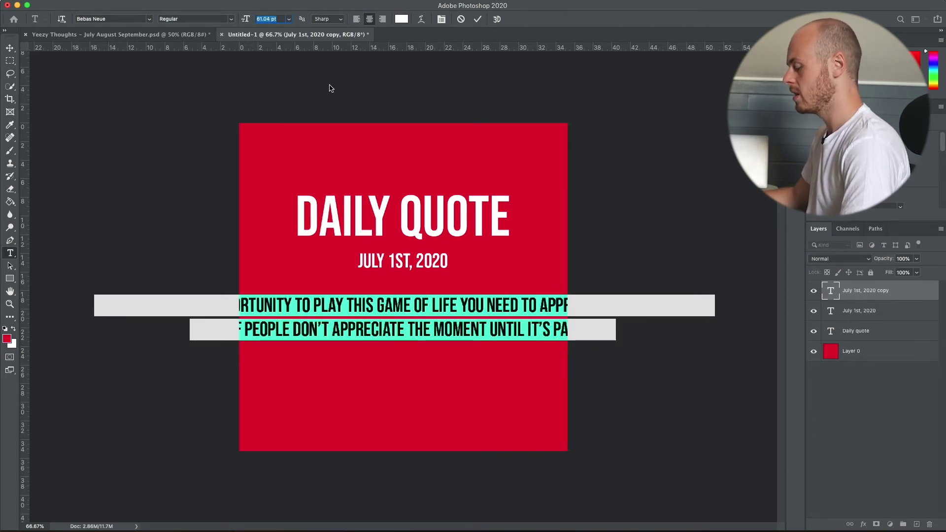
text(50)
key(Return)
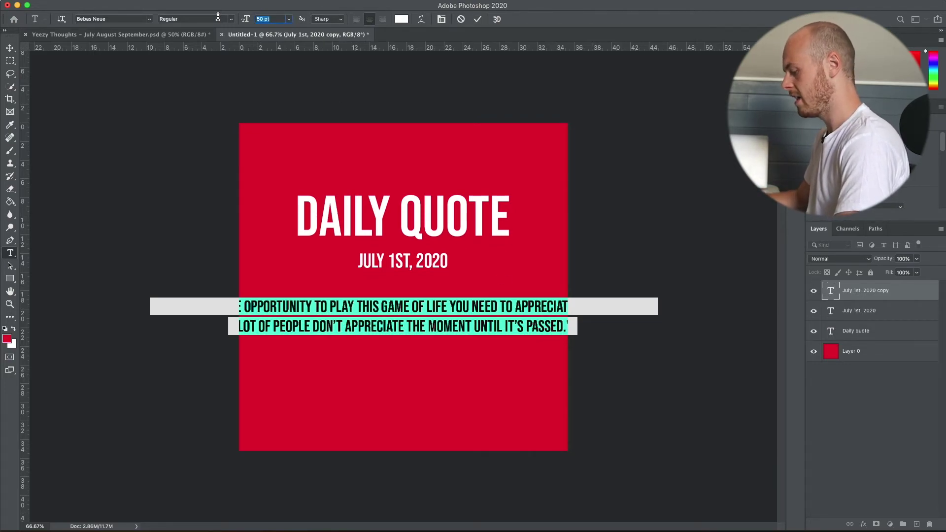
text(45)
key(Return)
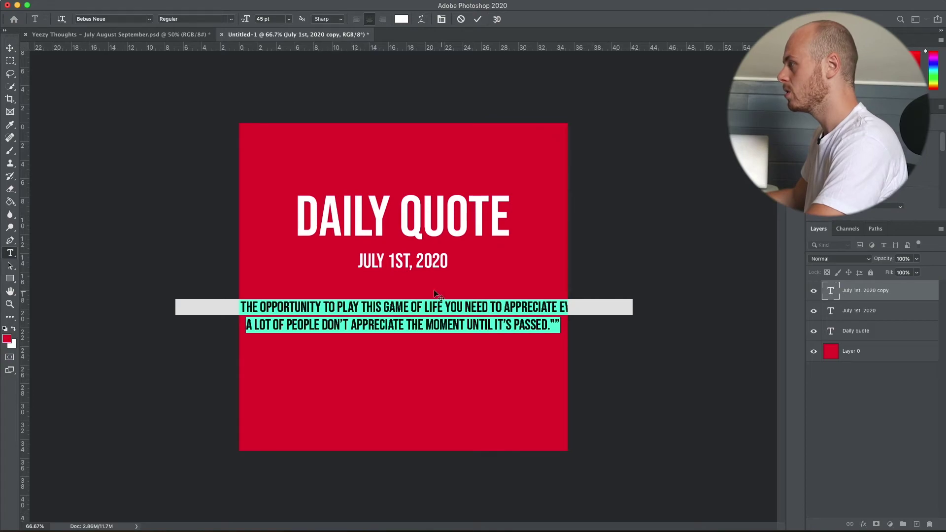
- Add line breaks before "you need" and "the moment", and rejoin "A lot of people" with the line above it
click(443, 306)
key(Return)
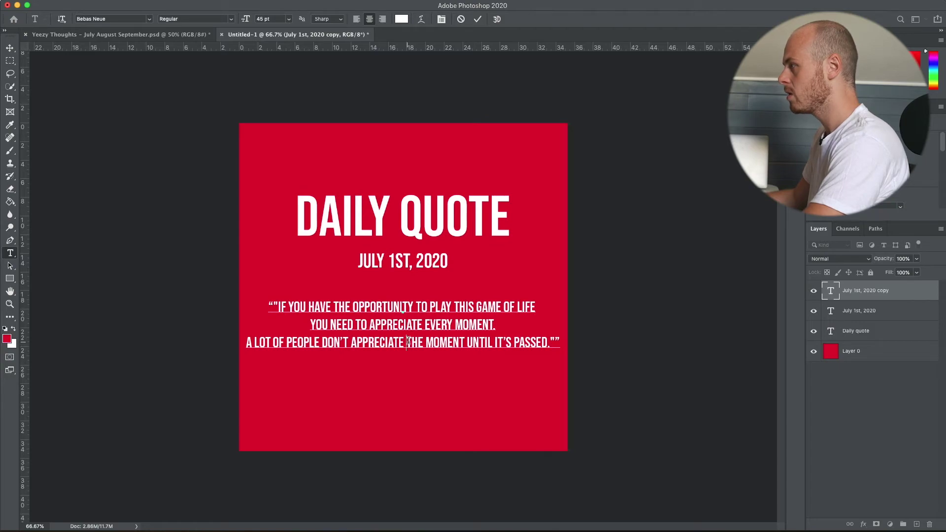
key(Return)
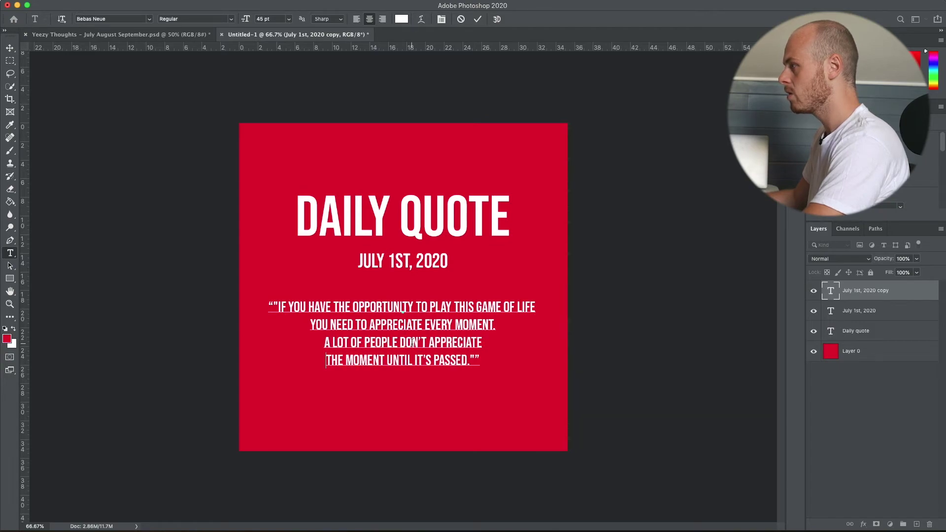
click(325, 342)
key(BackSpace)
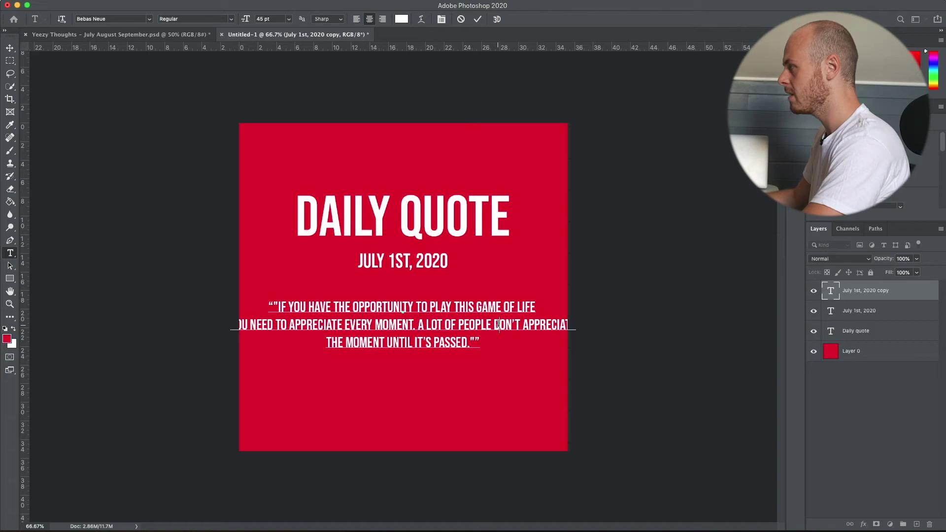
- Break the quote before "don't appreciate" and rejoin "the moment until it's passed" to that line
double_click(498, 325)
key(BackSpace)
key(ctrl+z)
key(Left)
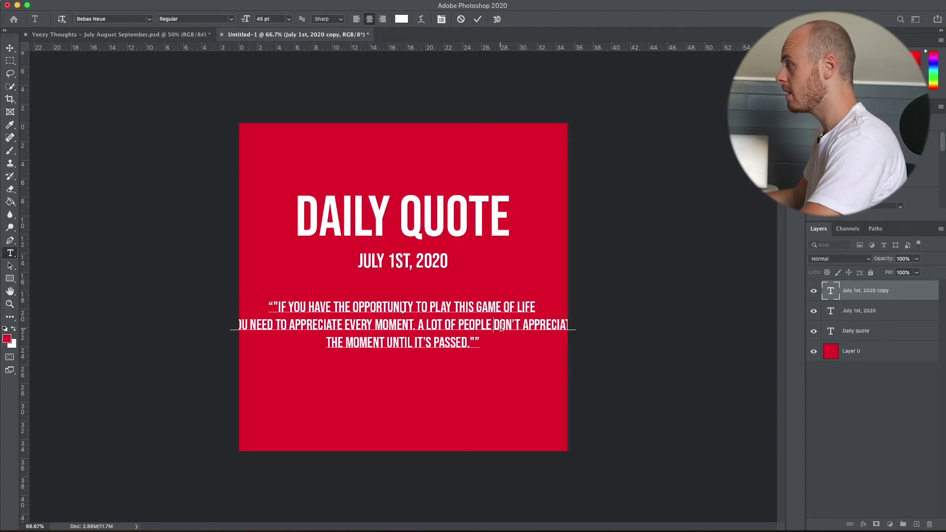
key(Return)
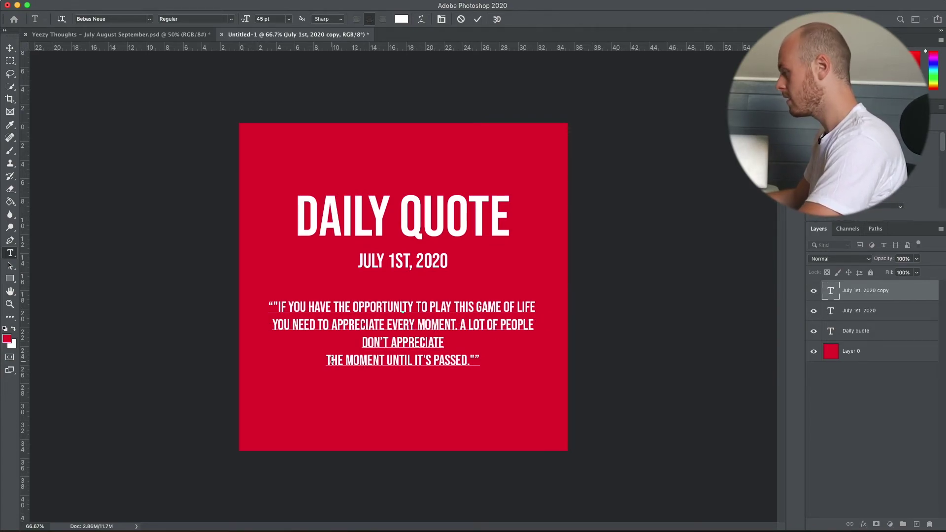
key(BackSpace)
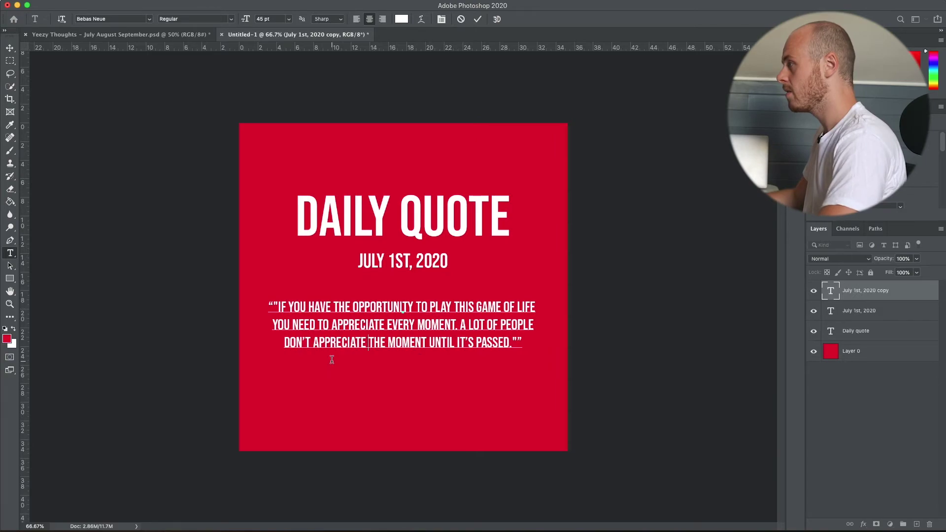
- Remove the doubled quotation marks at both ends of the quote and finish the text edit
click(517, 343)
key(BackSpace)
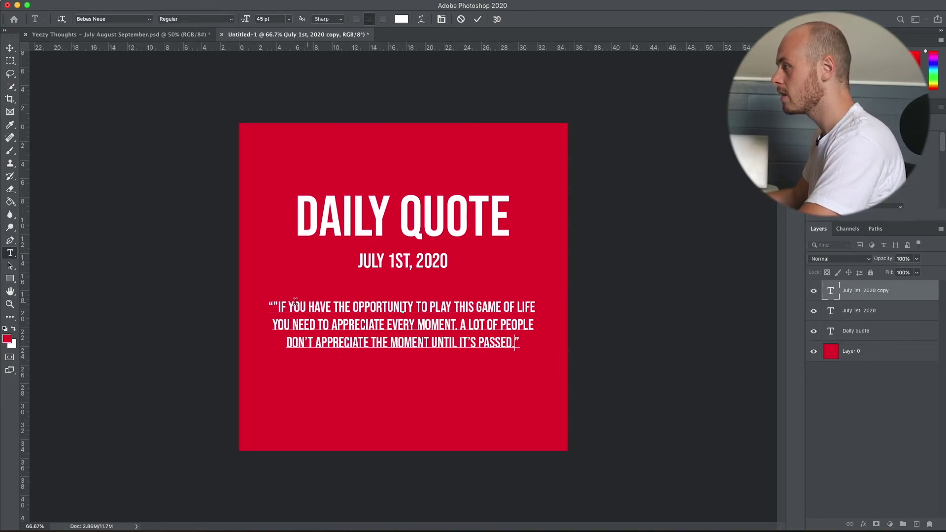
key(BackSpace)
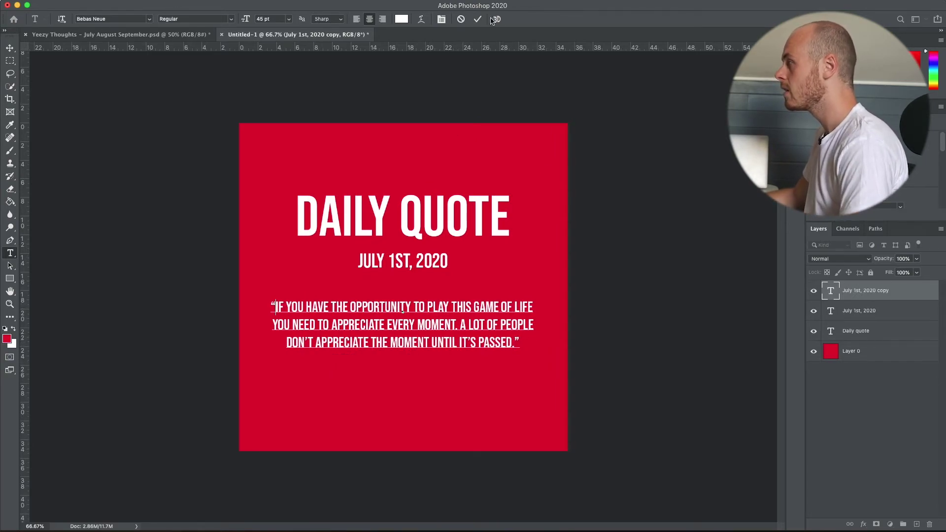
key(Escape)
key(v)
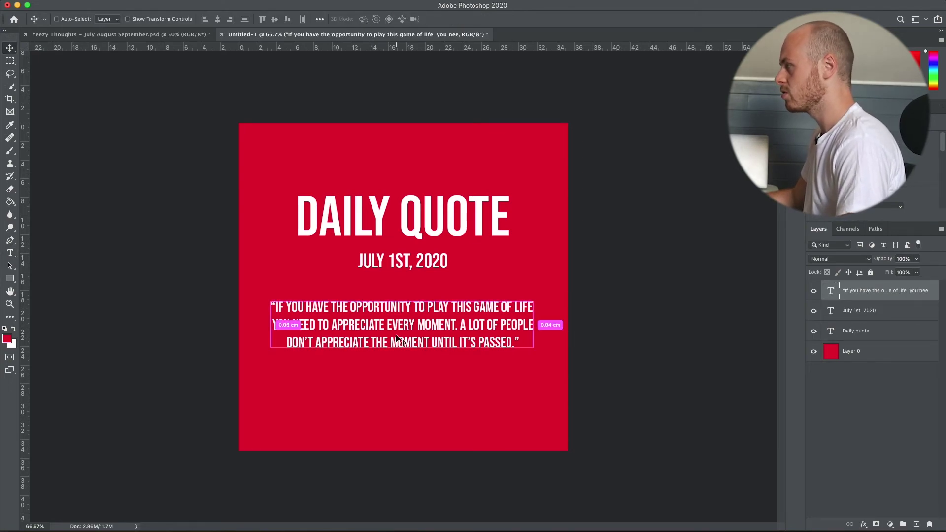
- Enlarge the quote text slightly and move it up closer beneath the date
key(ctrl+t)
mouse_move(402, 295)
mouse_down()
mouse_move(403, 288)
mouse_move(410, 294)
mouse_up()
key(Return)
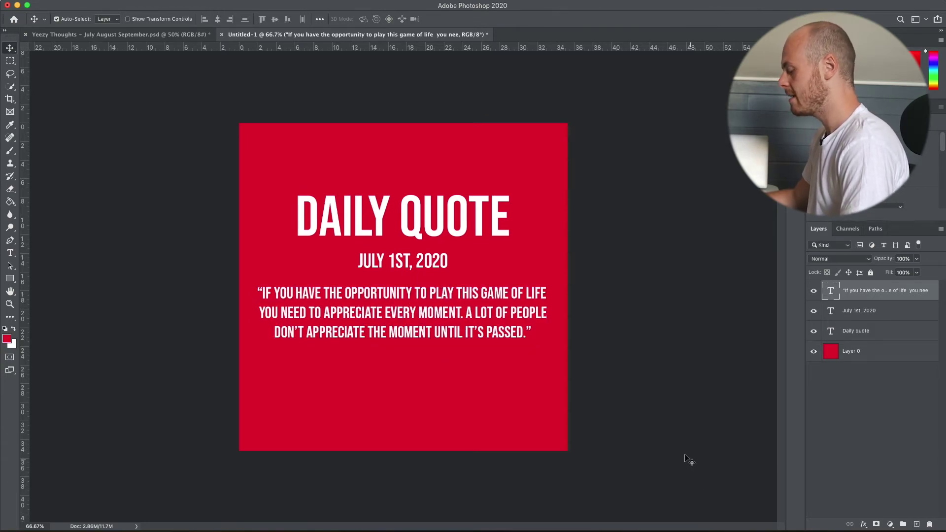
- Duplicate the quote text about 7.3 cm lower and replace the copy's text with "kanye west" and "yeezythoughts" on two lines
key(super+j)
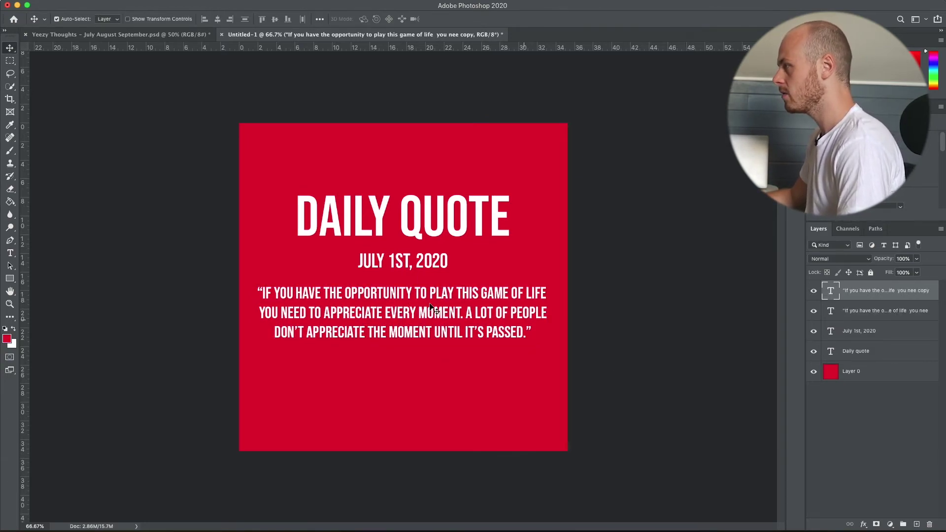
drag(410, 299, 409, 365)
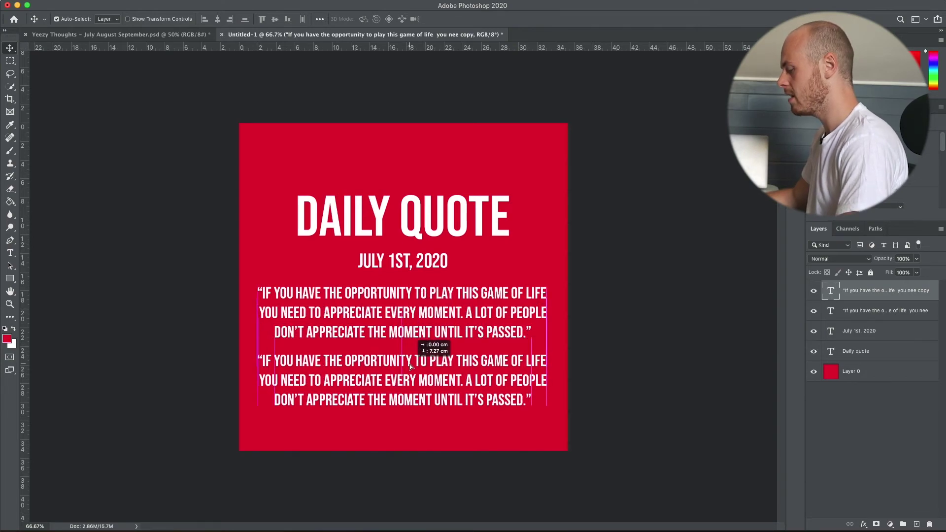
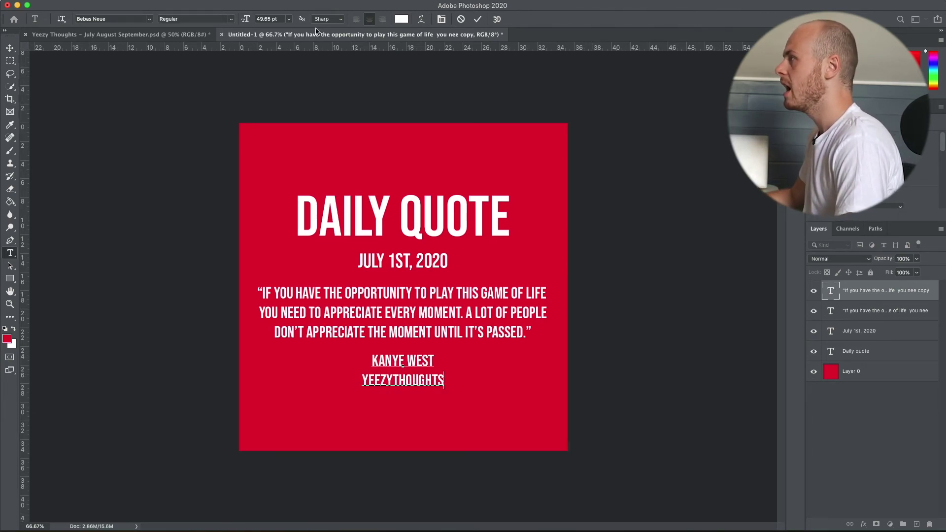
click(477, 19)
key(v)
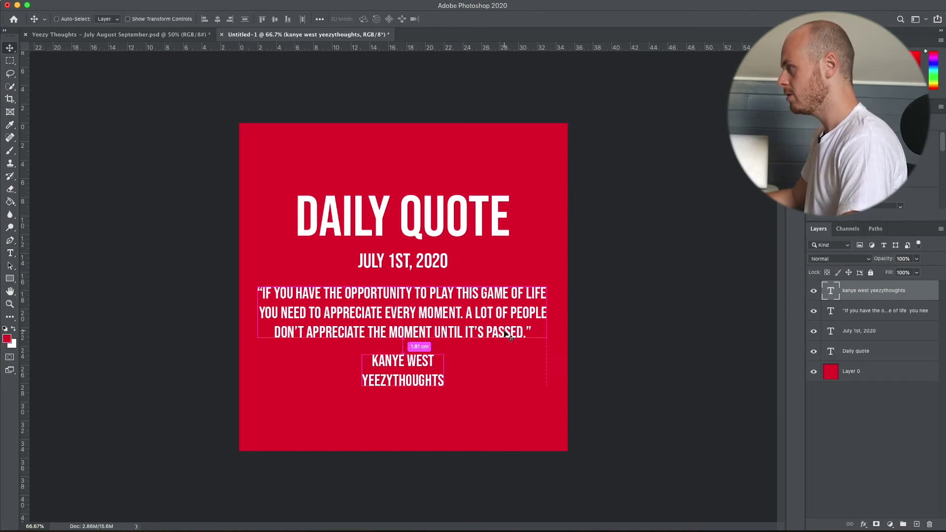
- Scale the Kanye West YeezyThoughts text down to a small credit centred below the quote
key(ctrl+t)
mouse_move(395, 391)
mouse_down()
mouse_move(404, 372)
mouse_move(403, 384)
mouse_up()
click(497, 18)
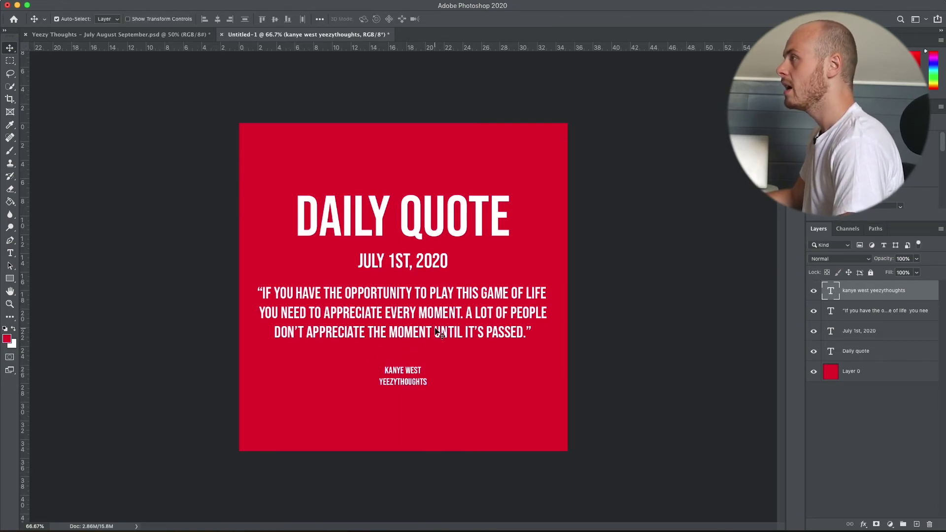
- Centre the credit, quote and date text layers horizontally on the whole canvas, and clear the selection
key(super+a)
click(219, 20)
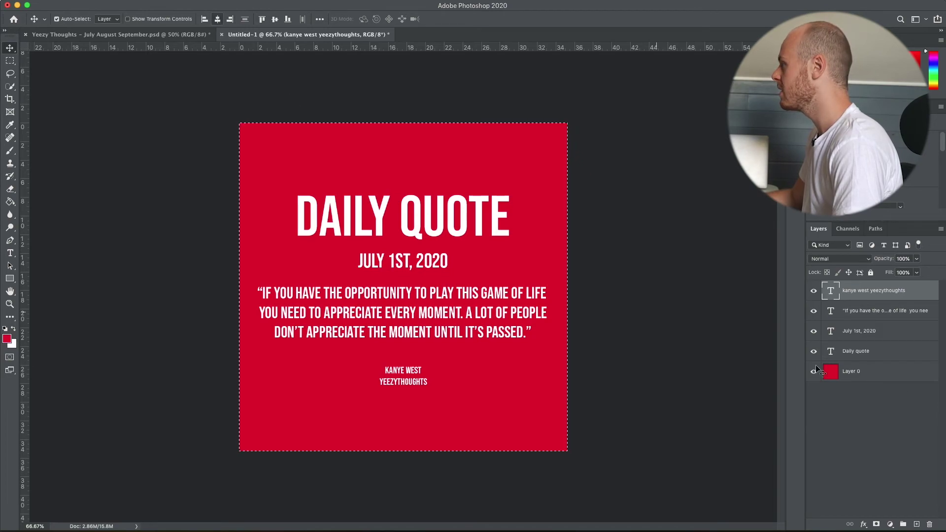
key(alt+bracketleft)
click(217, 19)
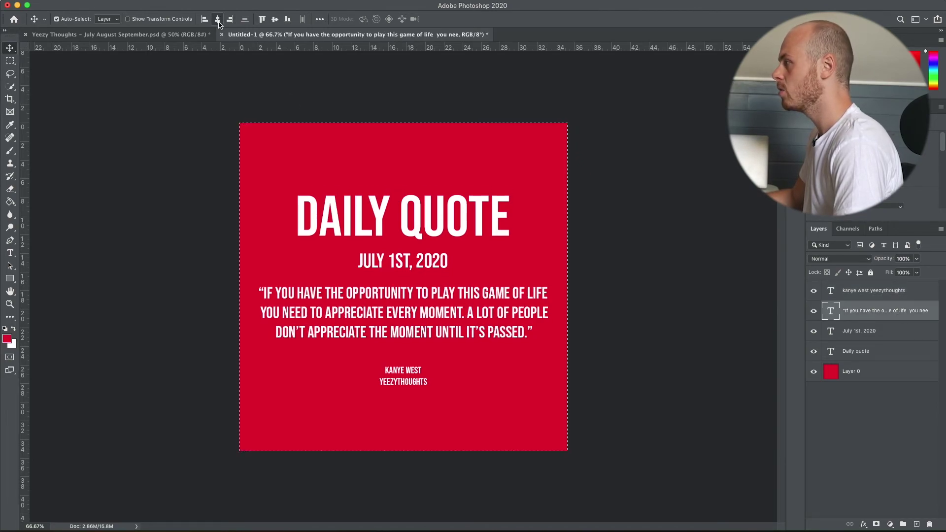
click(872, 331)
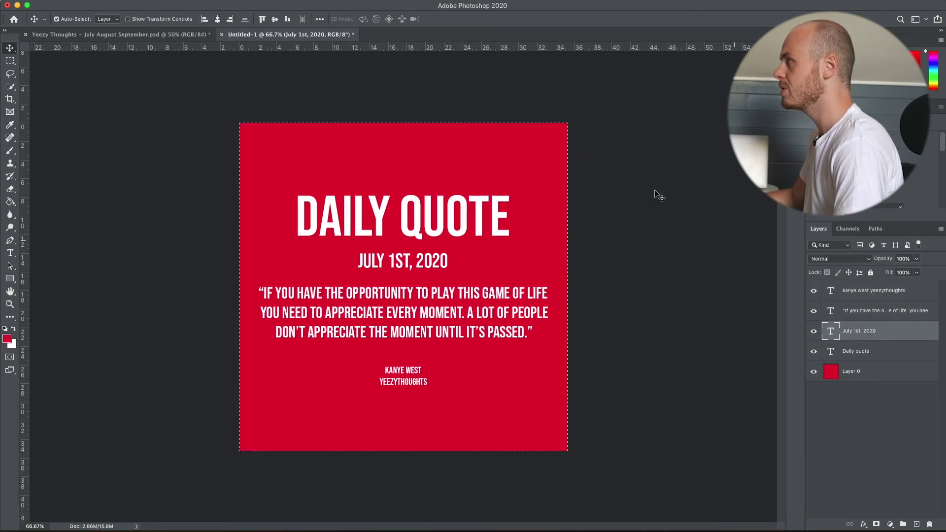
click(218, 19)
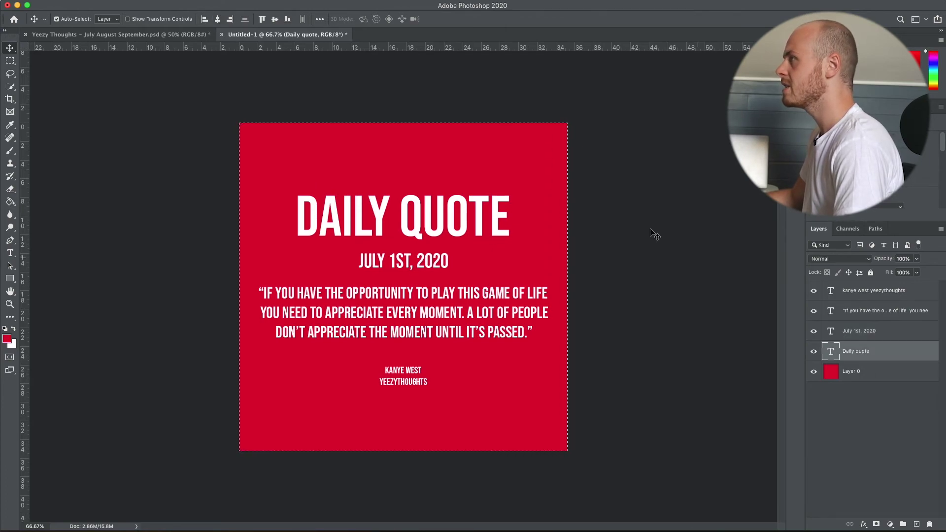
key(alt+bracketleft)
key(ctrl+d)
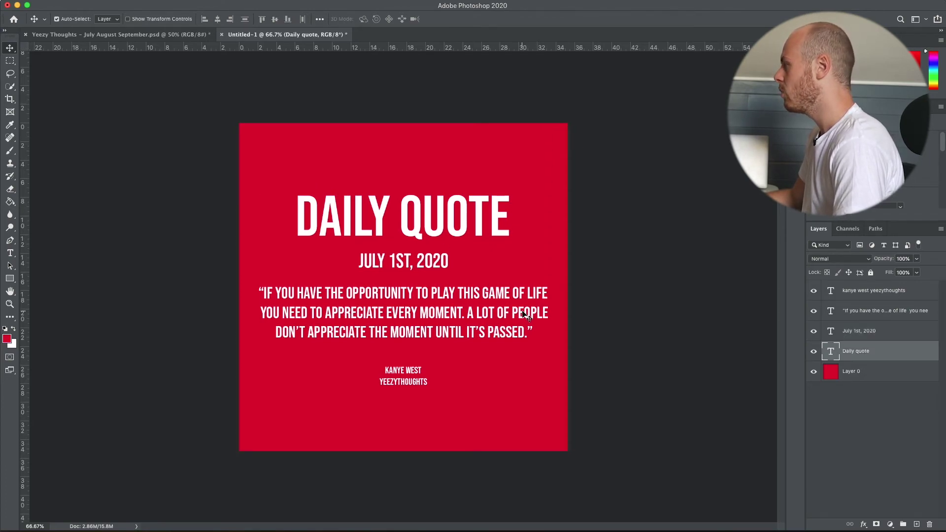
- Move the quote text down about 0.64 cm so it is evenly spaced between the date and the credit
click(874, 316)
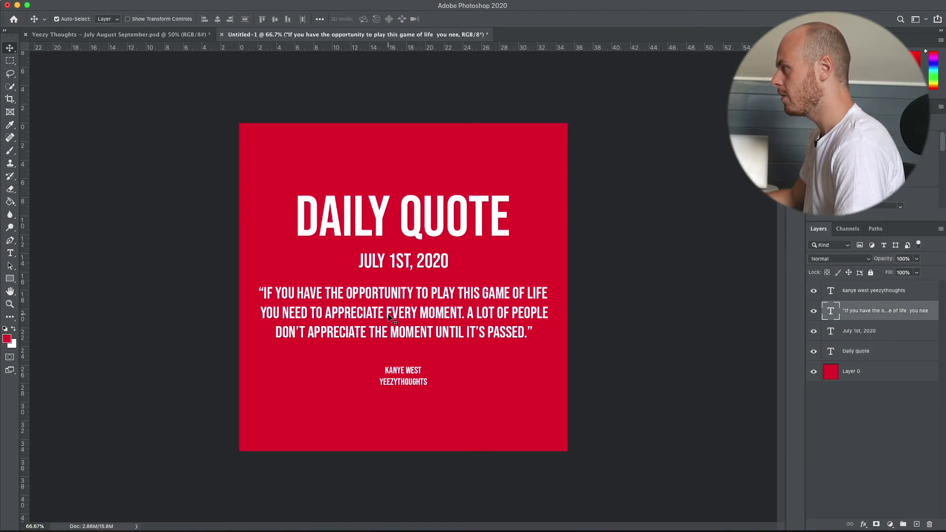
drag(388, 317, 388, 321)
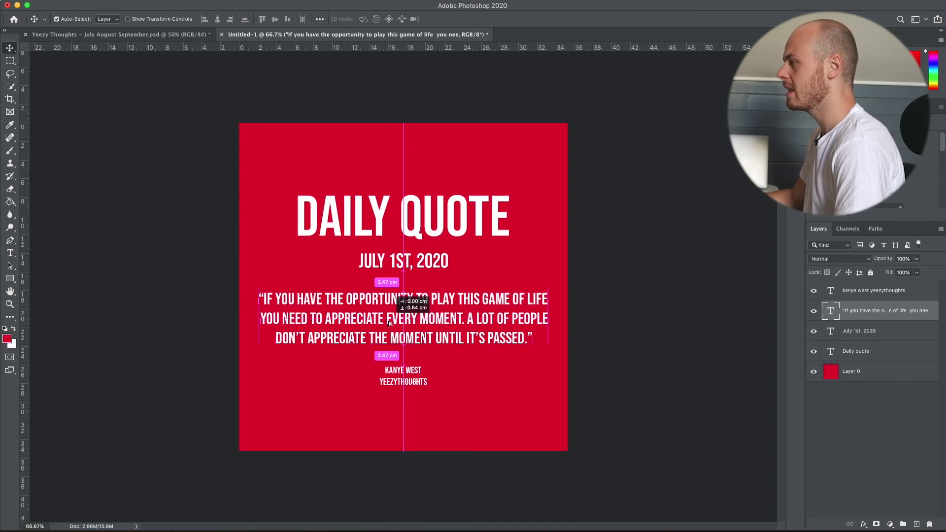
drag(388, 321, 389, 320)
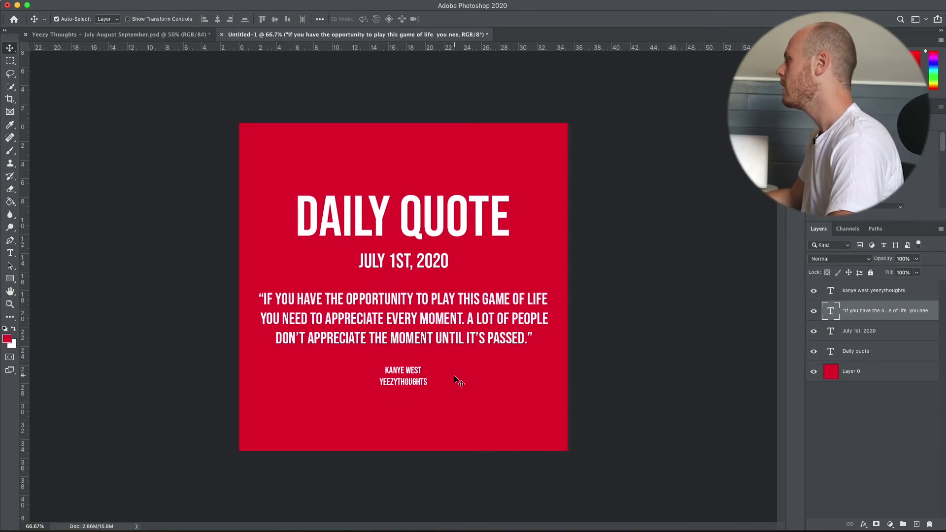
- Group the title, date, quote and credit text layers and name the group "Text"
click(870, 353)
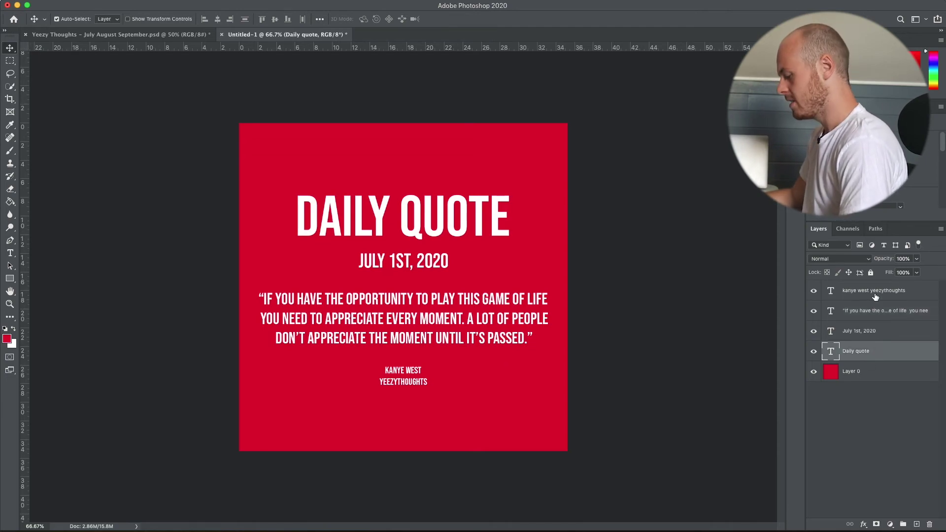
shift+click(875, 296)
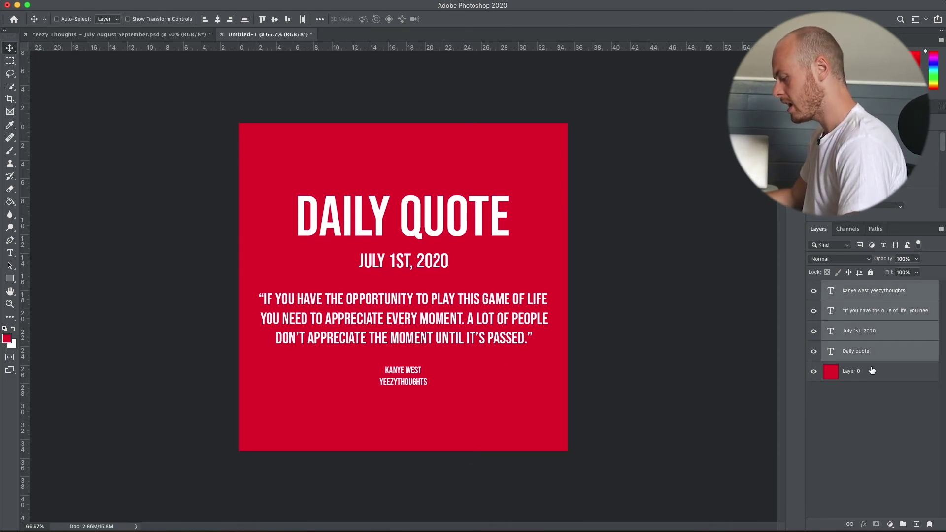
key(super+g)
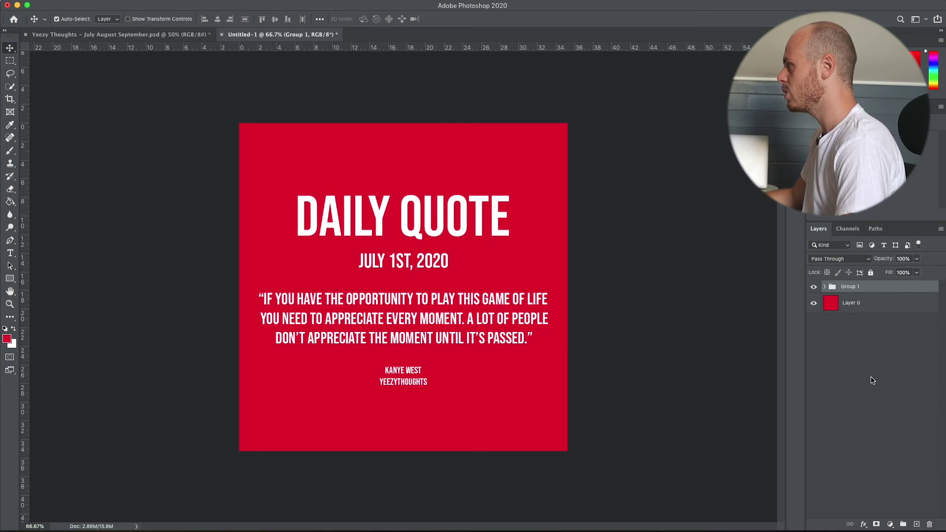
double_click(850, 287)
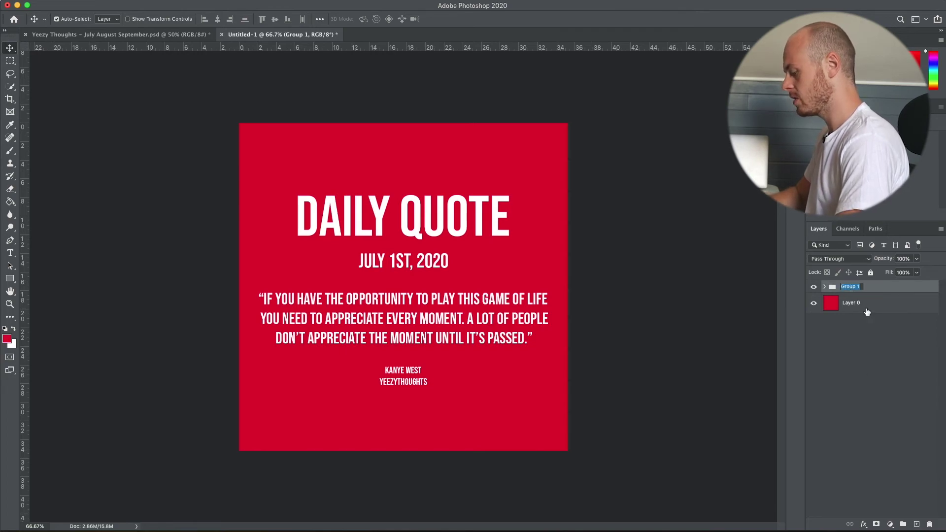
text(Text)
key(Return)
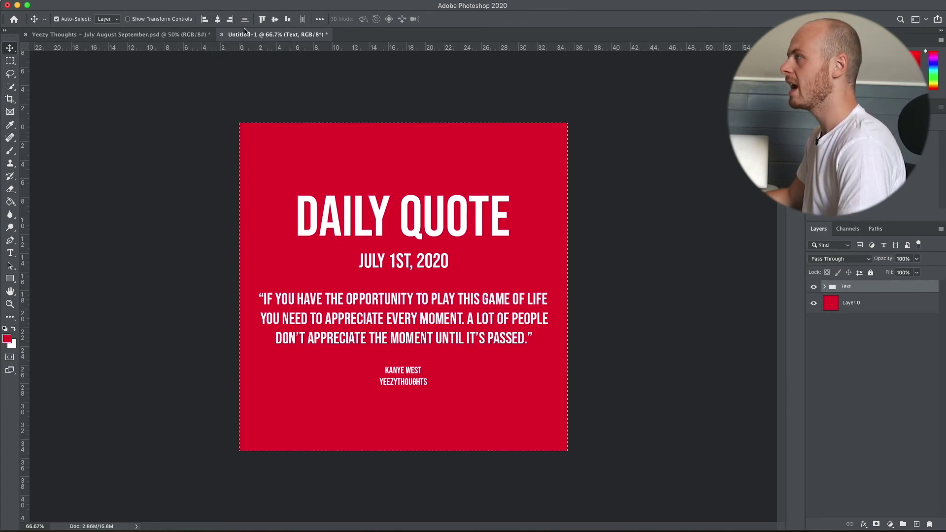
- Centre the Text group vertically on the whole canvas and clear the selection
key(super+a)
click(275, 19)
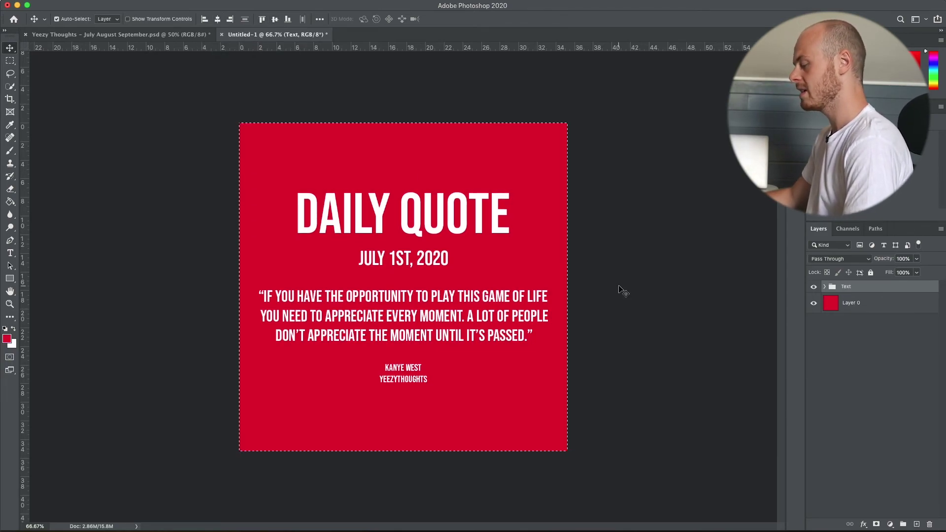
key(super+d)
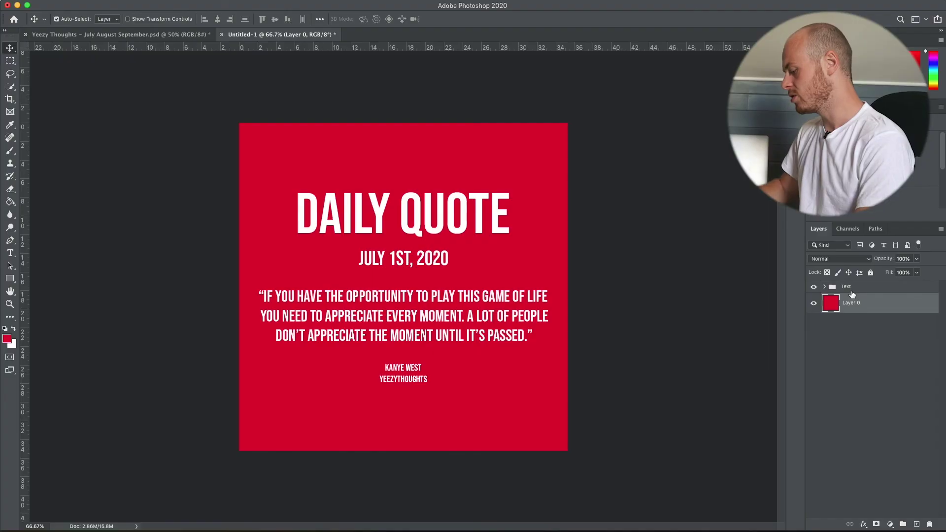
- Group the Text group with the red background layer as "Quote", and duplicate the Quote group
key(super+g)
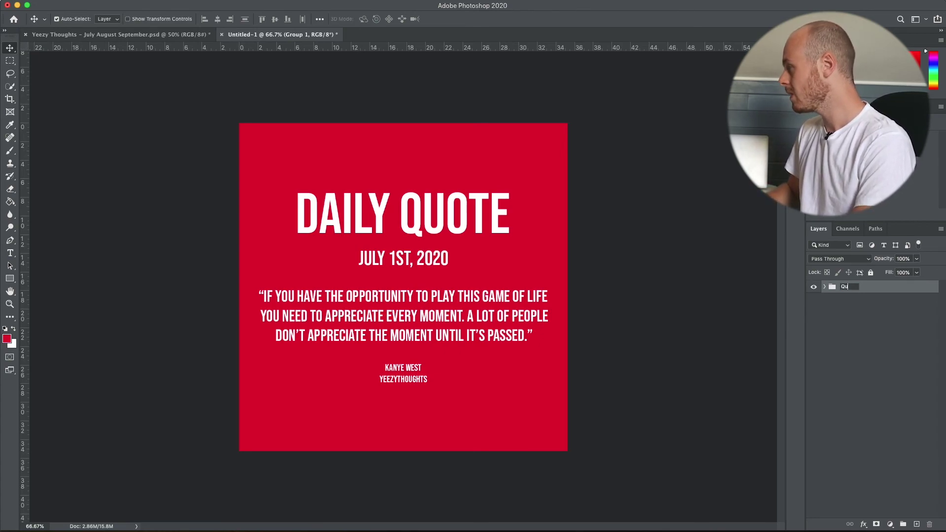
key(Return)
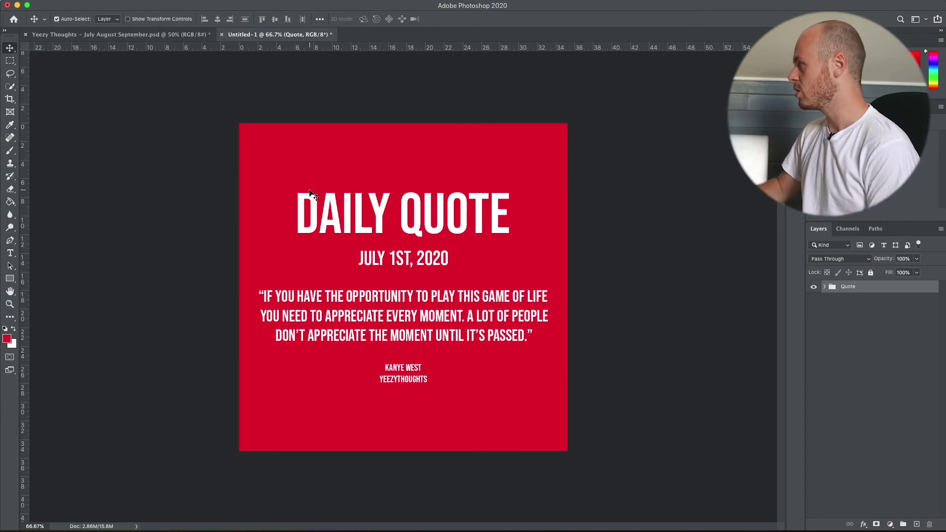
key(super+j)
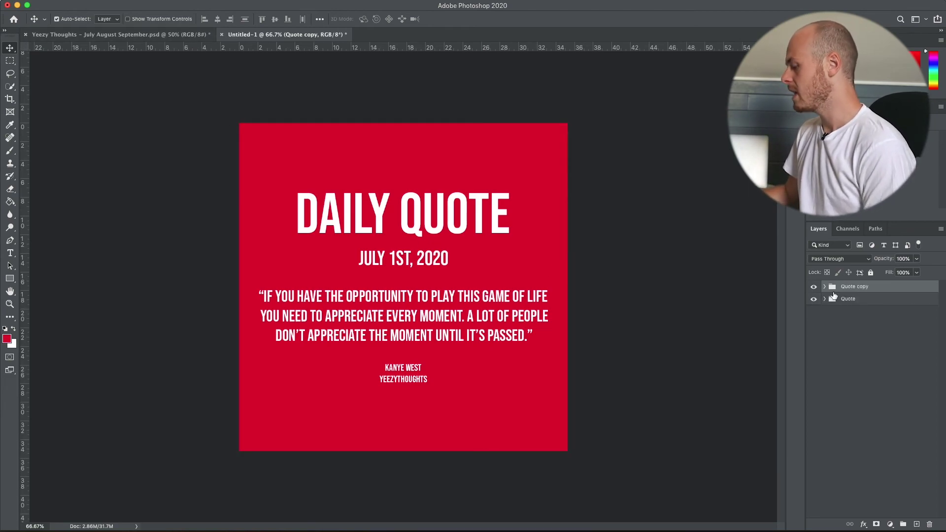
- Change the date text in the duplicated Quote group to "July 2nd, 2020"
key(t)
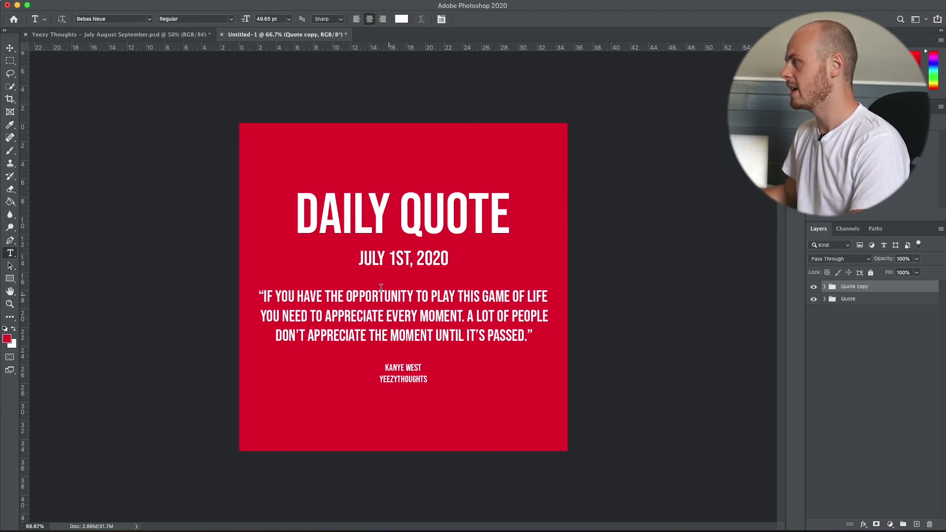
click(393, 257)
key(Delete)
key(Delete)
key(Delete)
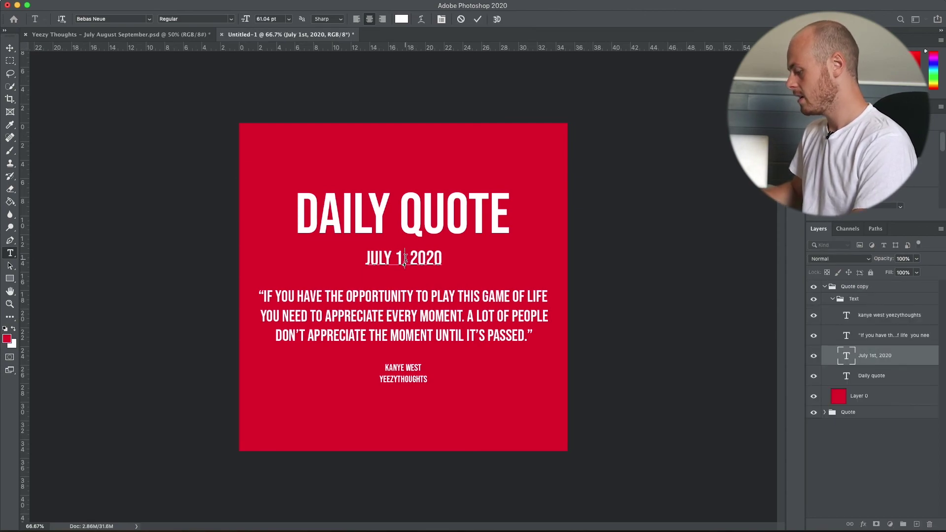
key(Delete)
key(BackSpace)
text(2ND,)
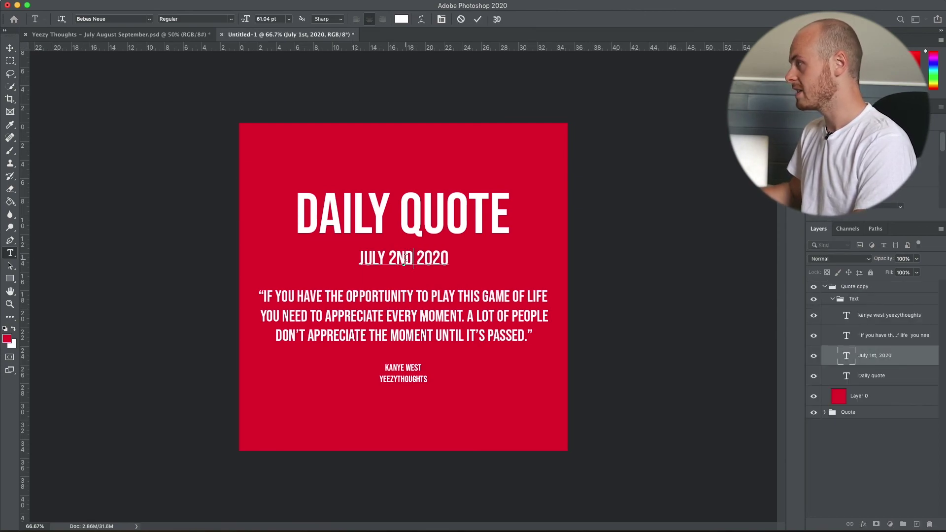
click(478, 19)
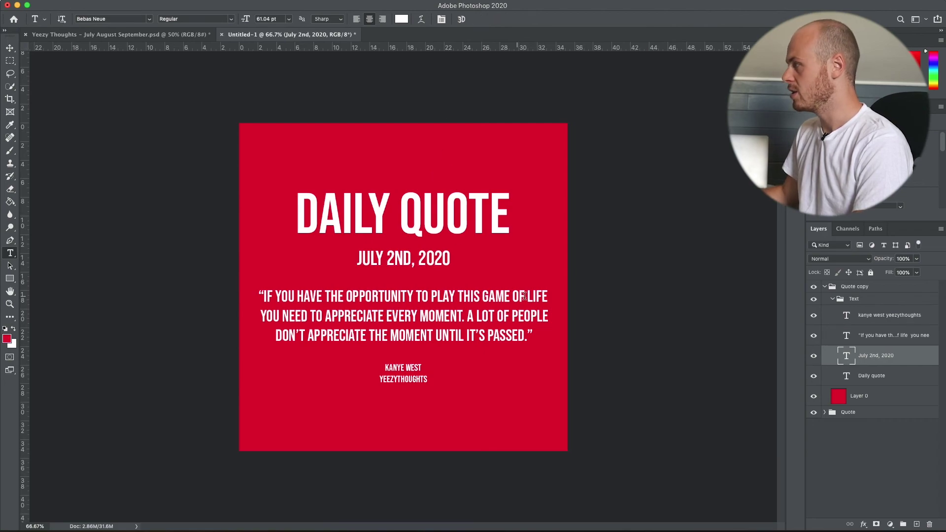
- Collapse the copy's Text group, and hide and show the Quote copy group to compare both posts
click(832, 300)
click(815, 287)
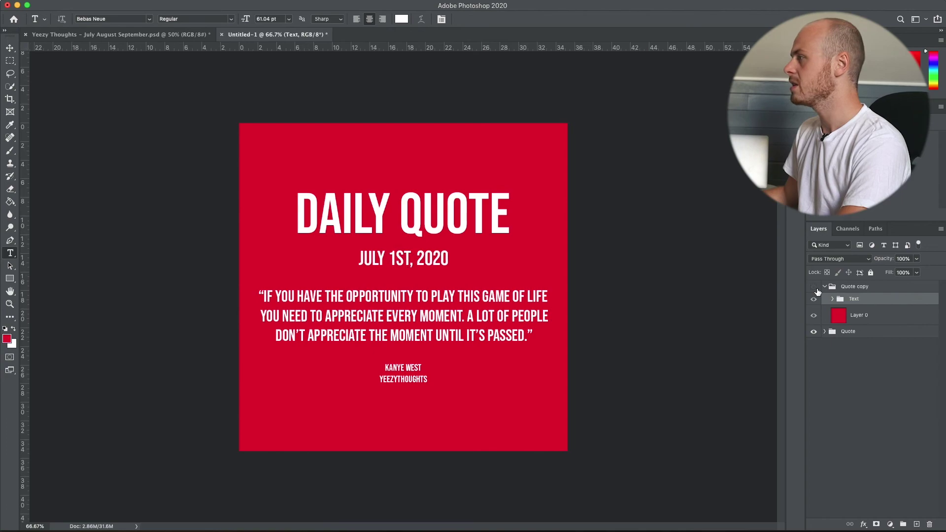
click(815, 288)
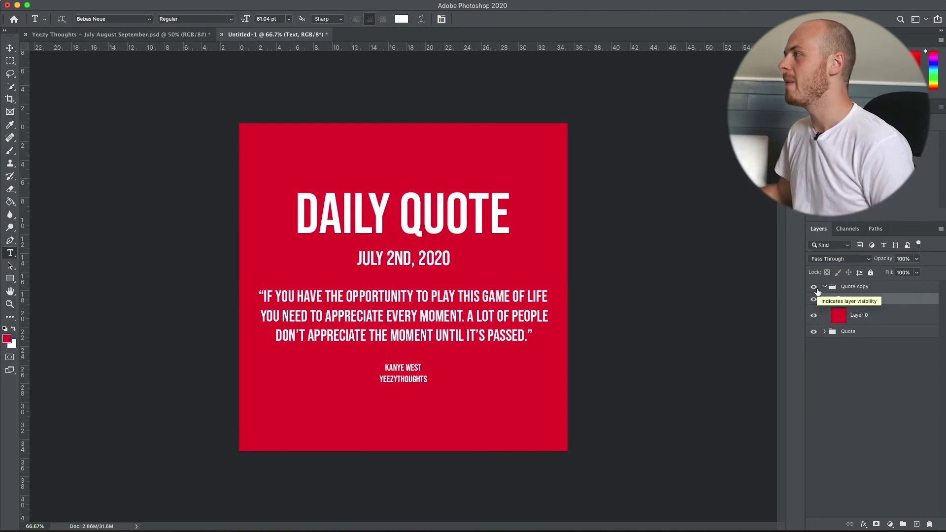
- Switch to the Yeezy Thoughts – July August September.psd document and examine the dated posts in the July group and the subgroups of July 11th, 2020
click(79, 35)
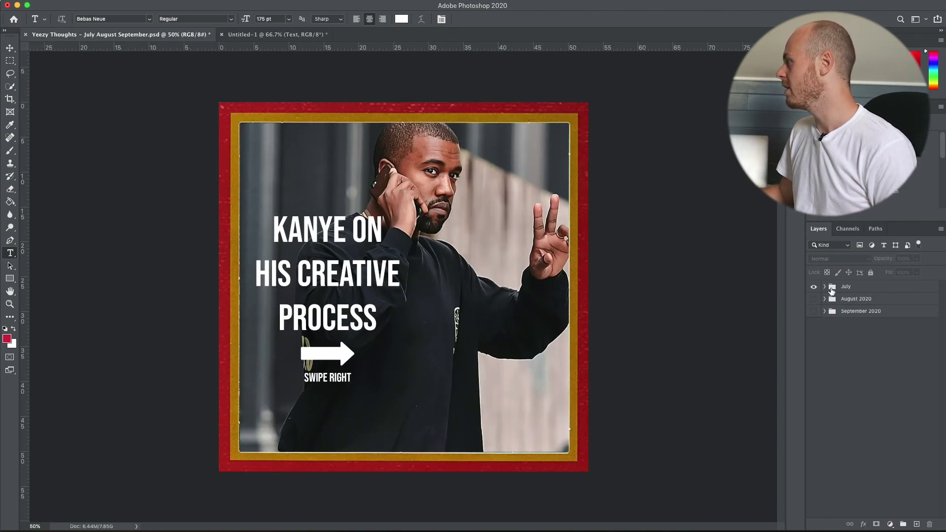
click(825, 287)
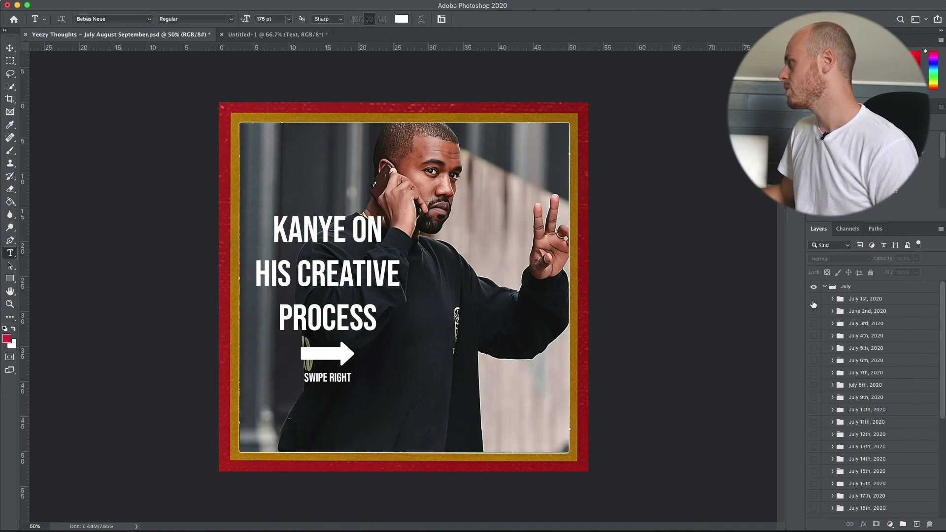
click(813, 300)
click(814, 385)
click(814, 373)
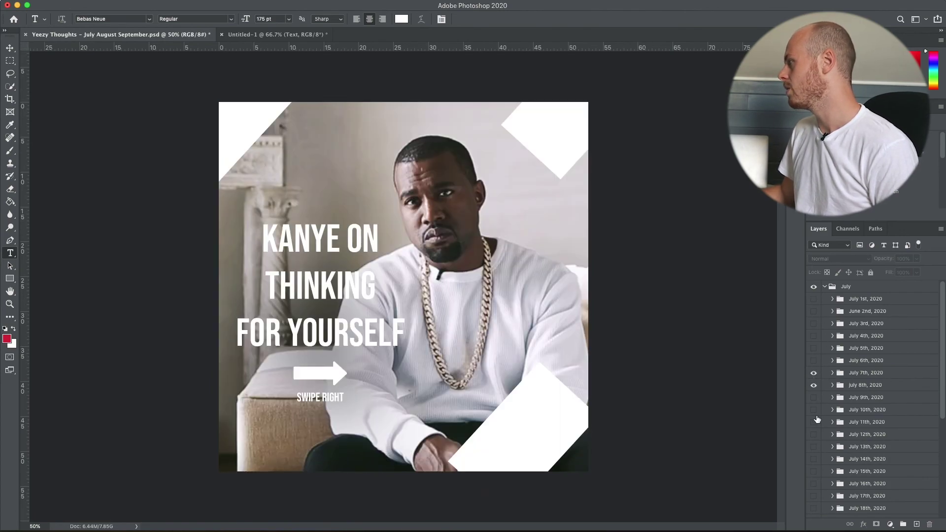
click(813, 373)
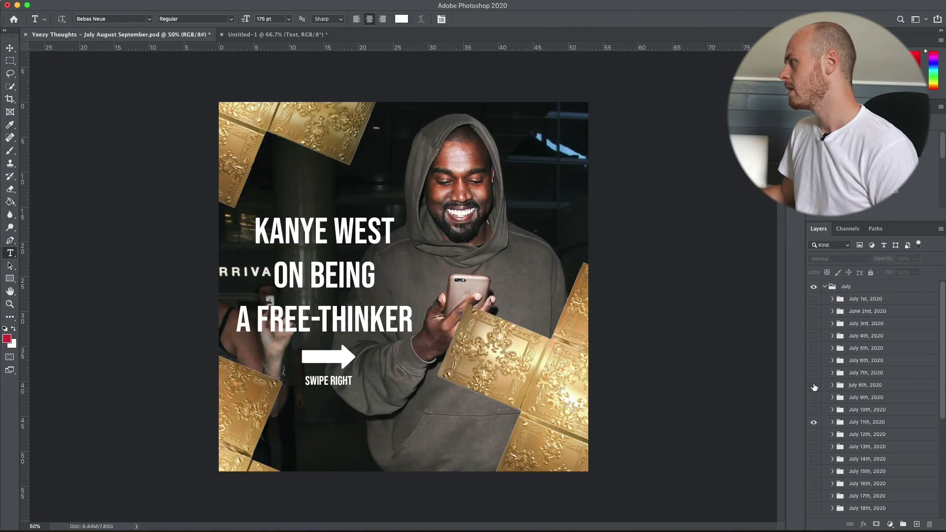
click(813, 384)
click(832, 422)
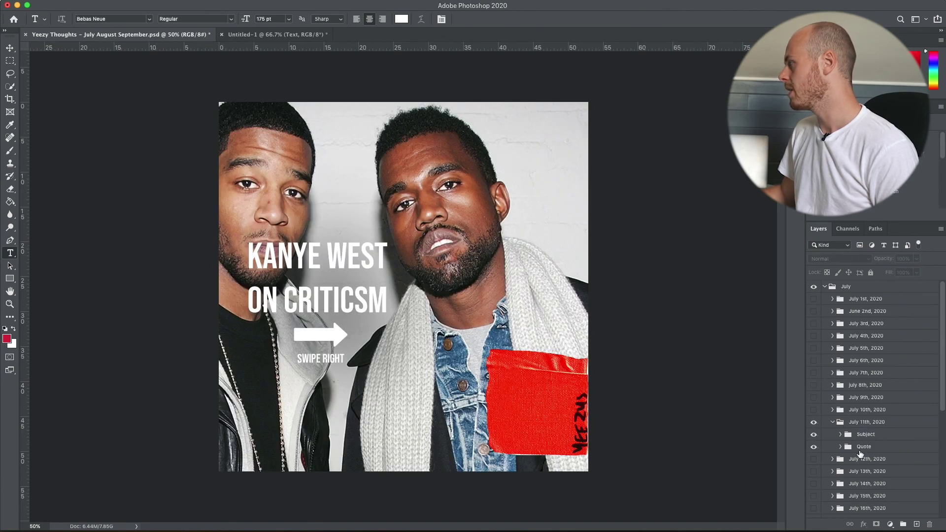
click(841, 434)
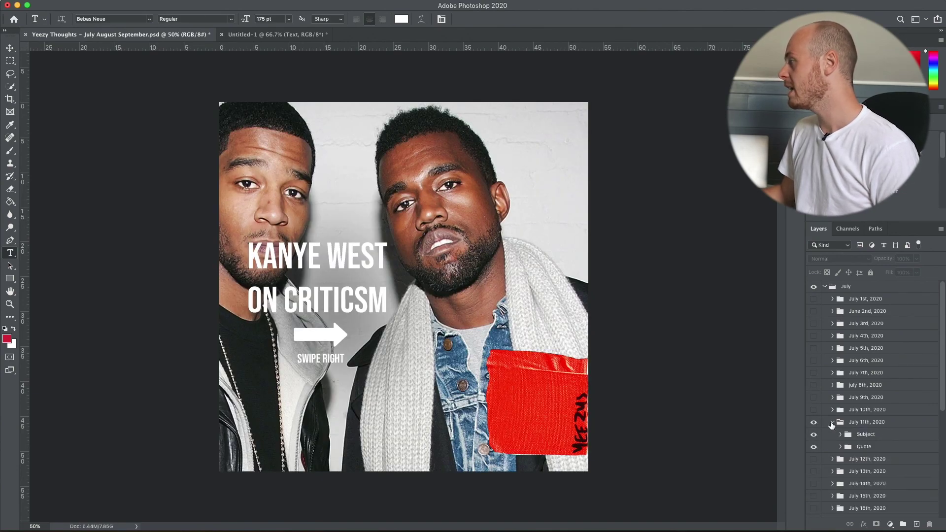